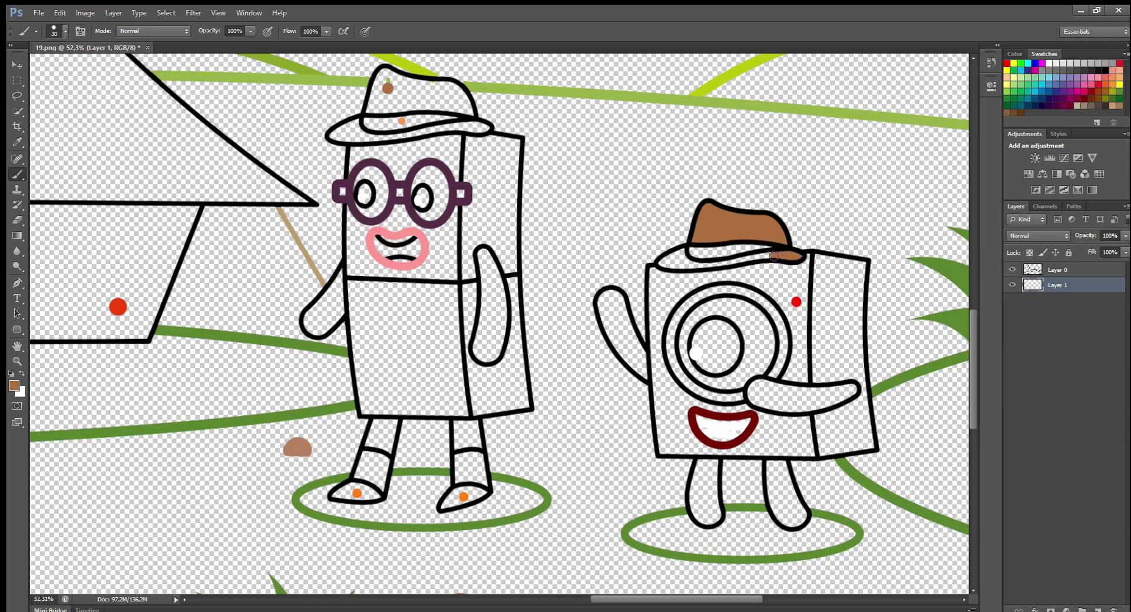
Finish colouring the one-block character's hat with a brown brim and a light orange band
mouse_move(728, 262)
left_mouse_down()
mouse_move(684, 252)
mouse_move(664, 261)
mouse_move(729, 250)
left_mouse_up()
left_click(14, 385)
left_click(402, 120)
key("Return")
Fill the ring around the one-block character's eye with the dark red of its mouth outline
left_click(14, 385)
left_click(722, 415)
key("Return")
left_click_drag(785, 327, 781, 361)
mouse_move(743, 396)
left_mouse_down()
mouse_move(711, 397)
mouse_move(674, 351)
mouse_move(688, 303)
mouse_move(738, 289)
left_mouse_up()
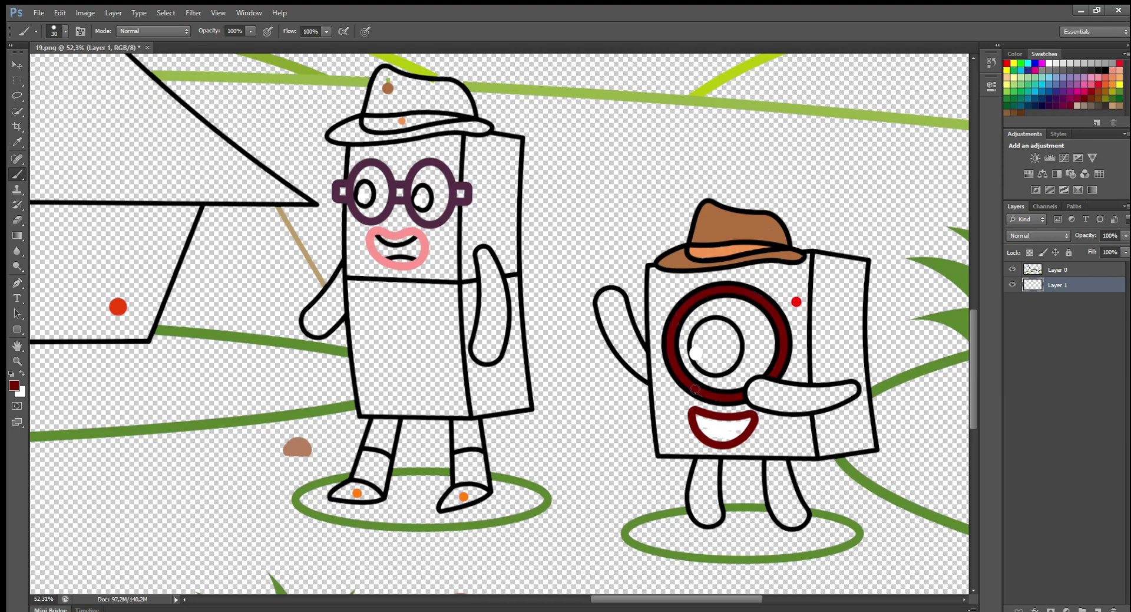
Fill both arms and both legs of the one-block character with dark red
mouse_move(762, 384)
left_mouse_down()
mouse_move(848, 389)
mouse_move(808, 407)
mouse_move(757, 407)
mouse_move(808, 401)
left_mouse_up()
mouse_move(782, 462)
left_mouse_down()
mouse_move(792, 519)
mouse_move(772, 471)
mouse_move(786, 507)
left_mouse_up()
mouse_move(704, 460)
left_mouse_down()
mouse_move(717, 516)
mouse_move(696, 508)
mouse_move(697, 487)
mouse_move(705, 511)
left_mouse_up()
mouse_move(639, 349)
left_mouse_down()
mouse_move(644, 373)
mouse_move(605, 310)
mouse_move(616, 300)
mouse_move(619, 324)
left_mouse_up()
Fill the one-block character's front face with the bright red of its colour dot and its teeth with white
left_click(796, 301, "alt")
key("bracketleft")
key("bracketleft")
key("bracketleft")
mouse_move(769, 269)
left_mouse_down()
mouse_move(804, 287)
mouse_move(796, 377)
left_mouse_up()
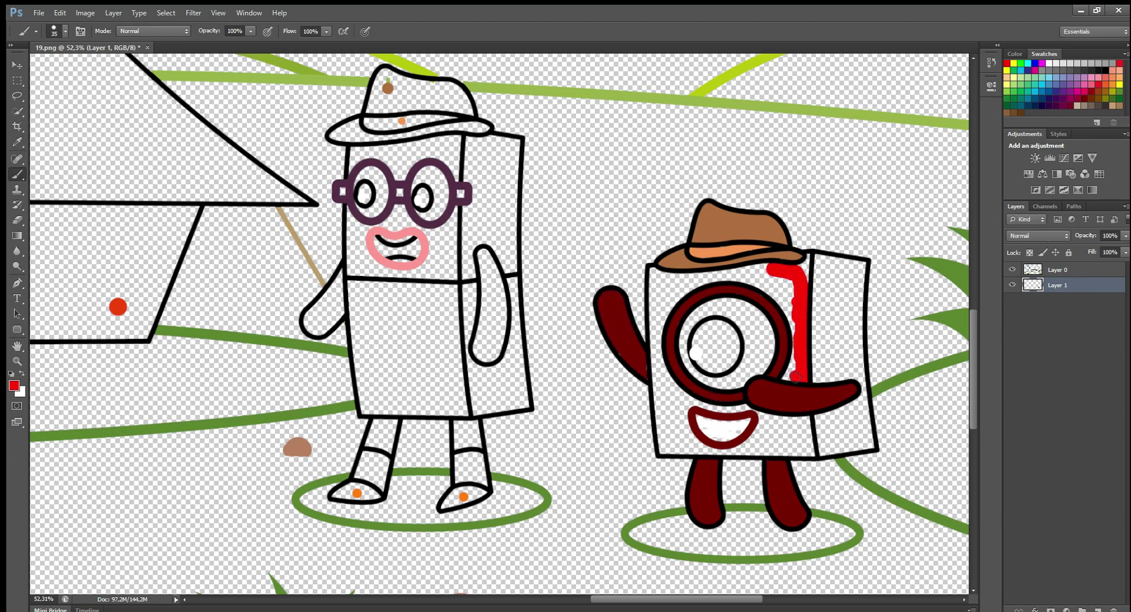
mouse_move(780, 298)
left_mouse_down()
mouse_move(725, 282)
mouse_move(784, 275)
left_mouse_up()
mouse_move(659, 282)
left_mouse_down()
mouse_move(650, 359)
mouse_move(664, 371)
mouse_move(657, 338)
mouse_move(689, 288)
mouse_move(661, 311)
left_mouse_up()
mouse_move(668, 395)
left_mouse_down()
mouse_move(697, 405)
mouse_move(658, 380)
mouse_move(666, 451)
mouse_move(814, 453)
mouse_move(778, 421)
mouse_move(800, 424)
mouse_move(755, 445)
mouse_move(776, 434)
mouse_move(738, 420)
mouse_move(752, 413)
mouse_move(690, 418)
mouse_move(670, 398)
mouse_move(674, 422)
left_mouse_up()
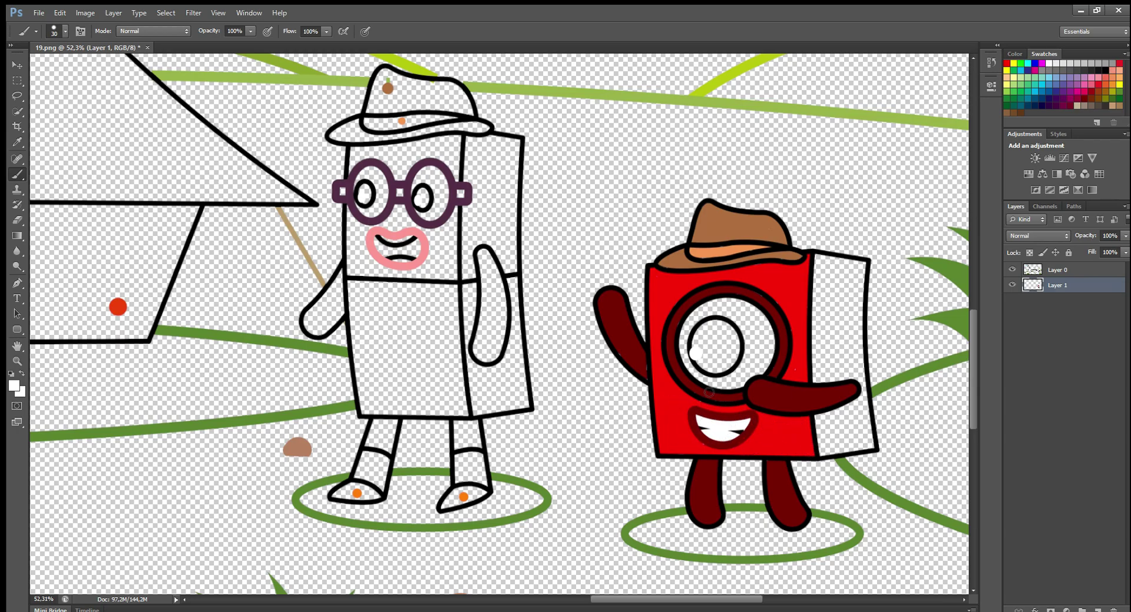
Fill the one-block character's eye with white and its pupil with black
key("bracketright")
key("bracketright")
key("bracketright")
mouse_move(732, 303)
left_mouse_down()
mouse_move(759, 320)
mouse_move(774, 356)
mouse_move(740, 386)
mouse_move(698, 368)
mouse_move(707, 321)
mouse_move(755, 358)
mouse_move(728, 321)
mouse_move(735, 345)
mouse_move(714, 368)
mouse_move(719, 330)
mouse_move(704, 352)
left_mouse_up()
left_click(1106, 71)
Fill the one-block character's side face with deeper red and the ground oval beneath it with green
left_click(773, 296, "alt")
mouse_move(819, 259)
left_mouse_down()
mouse_move(857, 304)
mouse_move(872, 445)
mouse_move(834, 450)
mouse_move(822, 419)
mouse_move(862, 410)
mouse_move(854, 373)
mouse_move(821, 382)
mouse_move(823, 283)
mouse_move(833, 371)
mouse_move(845, 303)
left_mouse_up()
key("bracketright")
key("bracketright")
left_click(670, 553, "alt")
mouse_move(669, 553)
left_mouse_down()
mouse_move(685, 522)
mouse_move(645, 541)
mouse_move(733, 554)
mouse_move(842, 544)
mouse_move(848, 532)
mouse_move(789, 540)
mouse_move(766, 521)
mouse_move(663, 543)
mouse_move(688, 527)
mouse_move(745, 525)
left_mouse_up()
Colour the two-block character's hat brown on Layer 1 and fill its band with light orange
left_click(388, 89, "alt")
mouse_move(384, 76)
left_mouse_down()
mouse_move(449, 91)
mouse_move(466, 108)
left_mouse_up()
left_click(1070, 272)
left_click(1071, 286)
mouse_move(389, 82)
left_mouse_down()
mouse_move(375, 112)
mouse_move(450, 109)
mouse_move(472, 114)
mouse_move(387, 102)
mouse_move(478, 126)
mouse_move(391, 138)
mouse_move(358, 125)
mouse_move(370, 140)
mouse_move(334, 136)
left_mouse_up()
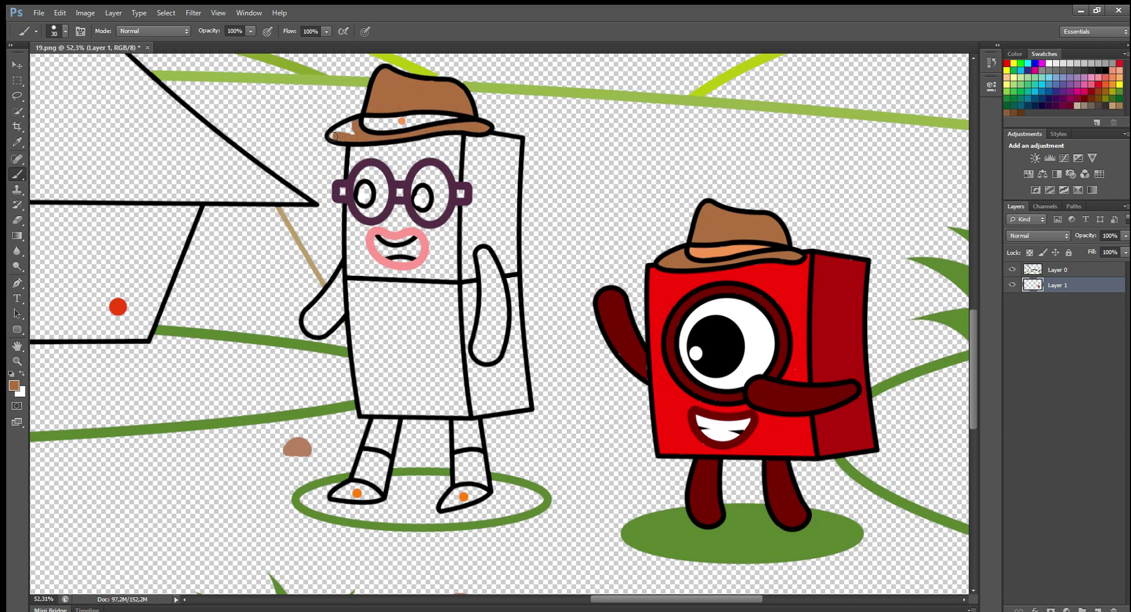
left_click(401, 121, "alt")
mouse_move(454, 119)
left_mouse_down()
mouse_move(371, 126)
mouse_move(411, 125)
left_mouse_up()
Fill the two-block character's front blocks around the glasses and mouth with the orange of its shoe dot
left_click(358, 492, "alt")
left_click_drag(355, 149, 448, 140)
mouse_move(457, 176)
left_mouse_down()
mouse_move(419, 159)
mouse_move(399, 177)
mouse_move(366, 158)
mouse_move(355, 174)
mouse_move(356, 154)
mouse_move(455, 146)
left_mouse_up()
key("bracketright")
mouse_move(408, 211)
left_mouse_down()
mouse_move(421, 231)
mouse_move(453, 227)
mouse_move(400, 211)
mouse_move(371, 228)
mouse_move(351, 221)
mouse_move(434, 240)
mouse_move(406, 276)
mouse_move(359, 233)
mouse_move(373, 409)
mouse_move(468, 413)
mouse_move(455, 258)
mouse_move(415, 397)
mouse_move(372, 278)
mouse_move(441, 324)
mouse_move(409, 320)
left_mouse_up()
Fill the two-block character's shoes with orange and its socks with white
key("bracketright")
key("bracketright")
left_click_drag(459, 492, 457, 502)
left_click_drag(354, 491, 345, 494)
left_click(1051, 63)
mouse_move(366, 456)
left_mouse_down()
mouse_move(387, 466)
mouse_move(377, 463)
left_mouse_up()
mouse_move(463, 456)
left_mouse_down()
mouse_move(478, 460)
mouse_move(465, 478)
left_mouse_up()
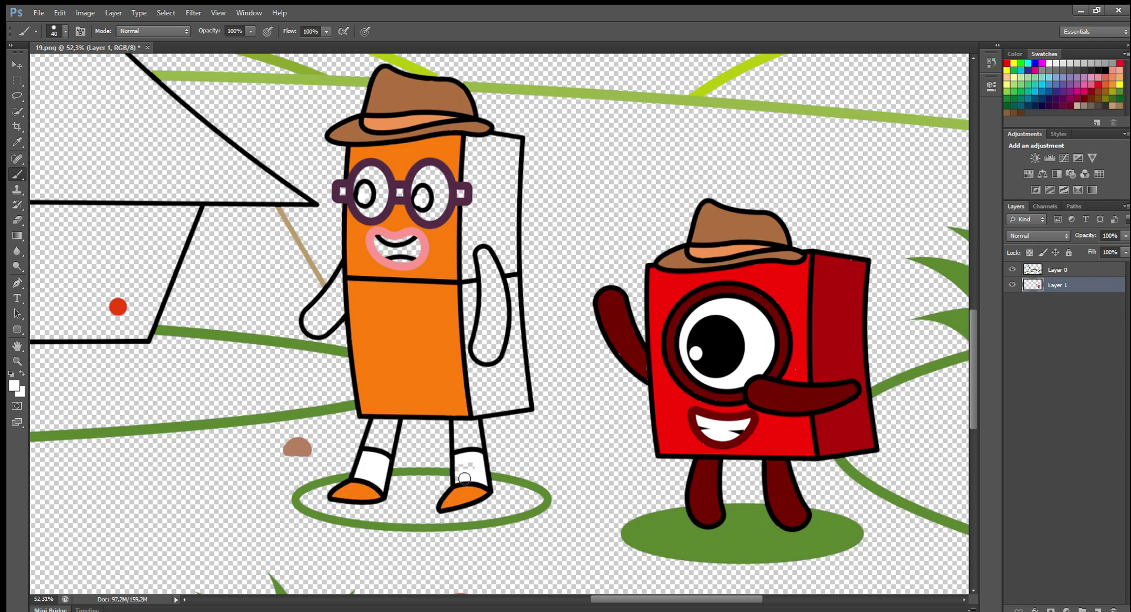
Fill the two-block character's upper legs with the dark purple of its glasses
left_click(13, 385)
left_click(432, 224)
left_click(340, 469)
mouse_move(377, 422)
left_mouse_down()
mouse_move(392, 452)
mouse_move(371, 433)
left_mouse_up()
mouse_move(480, 415)
left_mouse_down()
mouse_move(479, 446)
mouse_move(459, 426)
left_mouse_up()
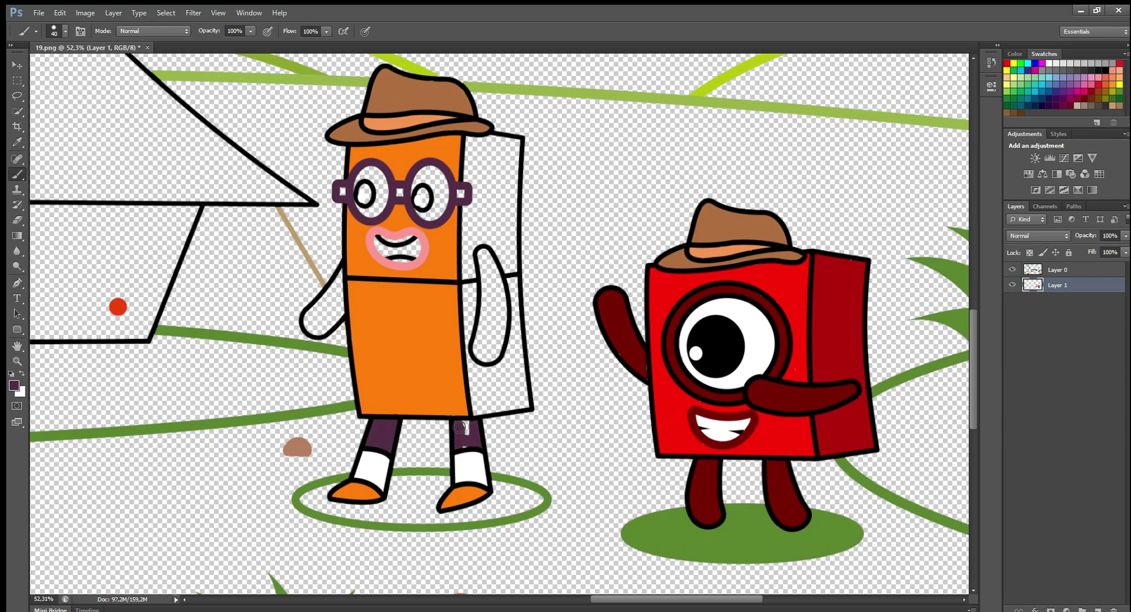
Fill the ground oval beneath the two-block character with the green of its outline
left_click(13, 386)
left_click(344, 477)
left_click(340, 468)
mouse_move(497, 486)
left_mouse_down()
mouse_move(474, 511)
mouse_move(399, 482)
mouse_move(379, 509)
mouse_move(325, 499)
mouse_move(356, 514)
mouse_move(436, 519)
mouse_move(529, 511)
mouse_move(511, 497)
left_mouse_up()
Fill the side faces of the two-block character with a darker orange
key("bracketright")
key("i")
left_click(207, 510)
key("b")
mouse_move(473, 142)
left_mouse_down()
mouse_move(518, 147)
mouse_move(527, 406)
mouse_move(485, 411)
mouse_move(487, 377)
mouse_move(515, 357)
mouse_move(506, 386)
left_mouse_up()
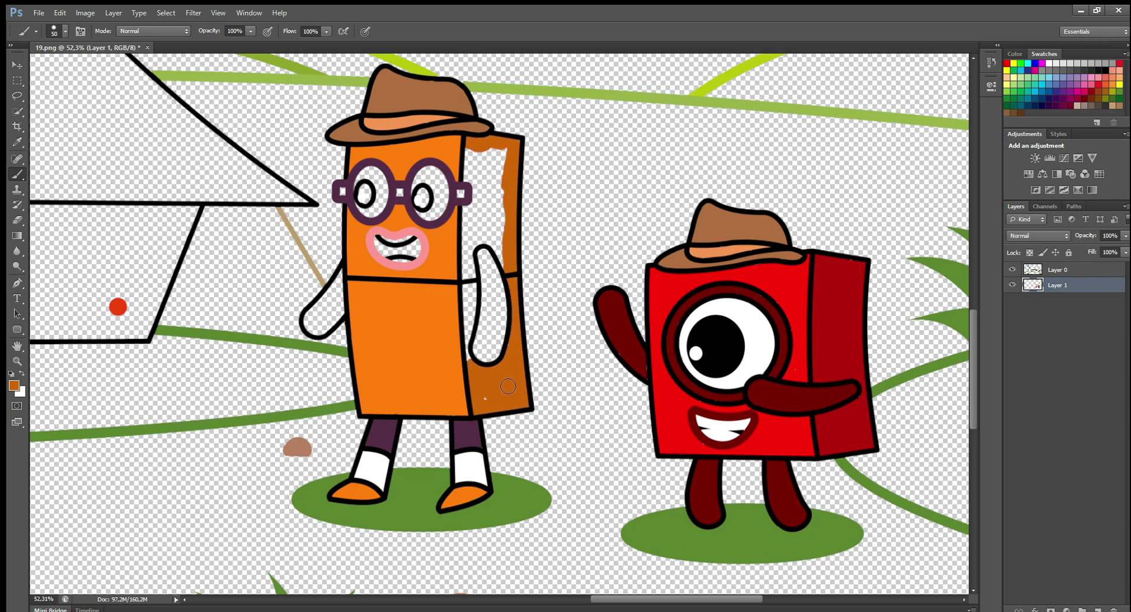
key("]")
key("]")
key("]")
mouse_move(470, 341)
left_mouse_down()
mouse_move(469, 213)
mouse_move(481, 187)
mouse_move(471, 176)
mouse_move(474, 154)
mouse_move(480, 232)
mouse_move(504, 235)
mouse_move(498, 160)
left_mouse_up()
Fill the two-block character's arms and the gaps in its glasses frame with dark purple
key("]")
left_click(460, 195, "alt")
mouse_move(488, 252)
left_mouse_down()
mouse_move(501, 341)
mouse_move(491, 315)
mouse_move(487, 358)
left_mouse_up()
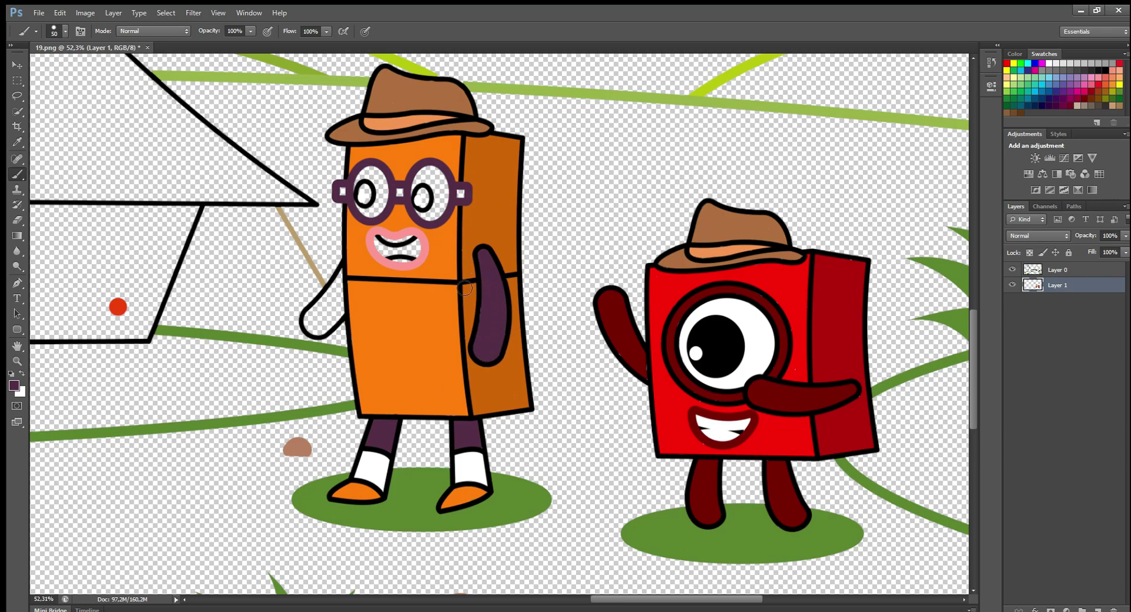
left_click(343, 191)
key("]")
key("]")
mouse_move(344, 275)
left_mouse_down()
mouse_move(346, 316)
mouse_move(329, 327)
mouse_move(334, 296)
left_mouse_up()
Colour the two-block character's eyes white with black pupils, and its mouth black with white teeth
left_click(1048, 63)
mouse_move(441, 172)
left_mouse_down()
mouse_move(441, 211)
mouse_move(430, 180)
mouse_move(425, 205)
mouse_move(386, 207)
mouse_move(370, 168)
left_mouse_up()
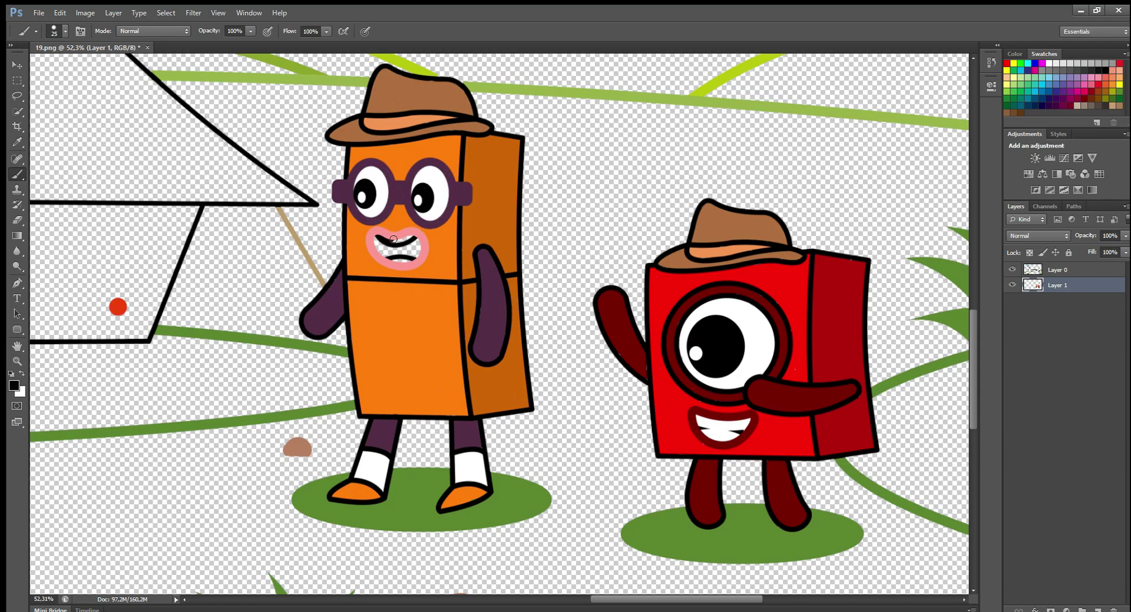
left_click_drag(387, 250, 411, 252)
left_click(1049, 63)
Fill the crown and brim of the green-eyed character's hat with the brown sampled from the neighbouring hat
left_click_drag(633, 597, 542, 603)
left_click(15, 386)
left_click(907, 93)
key("Return")
key("bracketright")
key("bracketright")
key("bracketright")
mouse_move(324, 177)
left_mouse_down()
mouse_move(339, 211)
mouse_move(255, 202)
mouse_move(301, 183)
mouse_move(326, 189)
mouse_move(247, 220)
mouse_move(344, 235)
left_mouse_up()
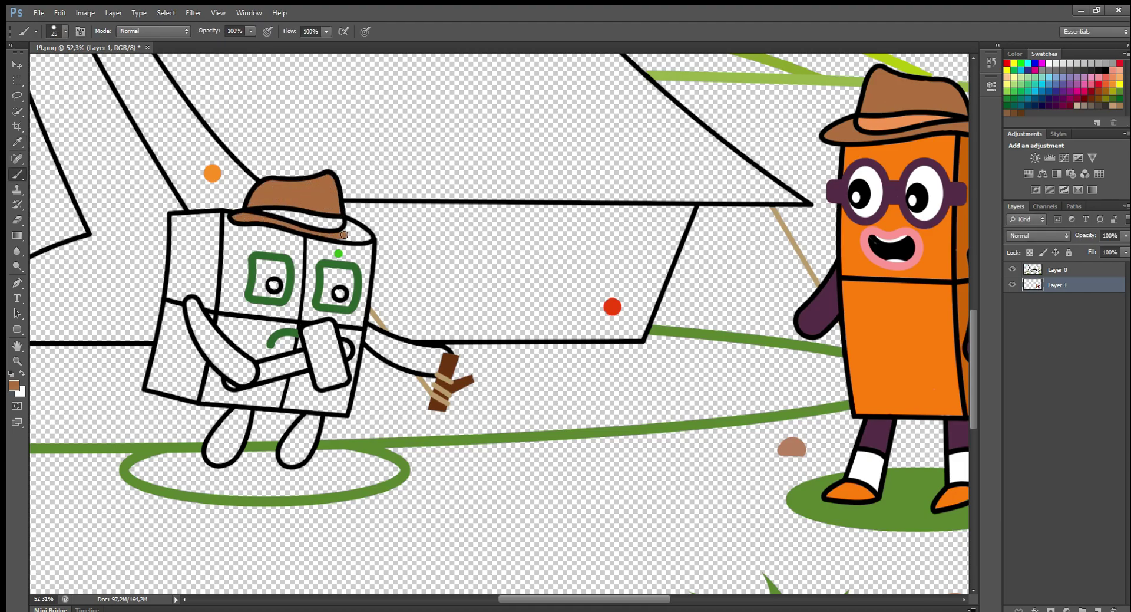
Fill the band of the green-eyed character's hat with the light orange of the neighbouring hat band
left_click(14, 386)
left_click(902, 124)
key("Return")
key("bracketleft")
key("bracketleft")
left_click_drag(269, 212, 333, 221)
Fill the four front blocks of the character holding the slingshot with the bright green of its colour dot
left_click(338, 253, "alt")
key("bracketright")
key("bracketright")
mouse_move(227, 219)
left_mouse_down()
mouse_move(233, 233)
mouse_move(368, 252)
mouse_move(358, 333)
left_mouse_up()
key("bracketleft")
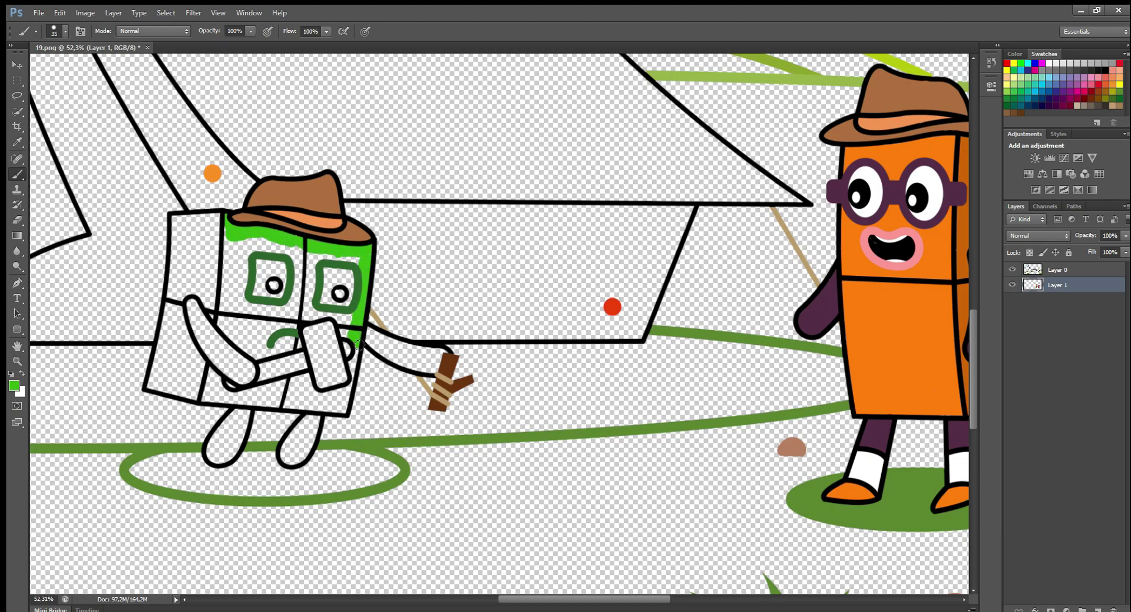
mouse_move(346, 397)
left_mouse_down()
mouse_move(321, 409)
mouse_move(212, 402)
mouse_move(213, 376)
mouse_move(306, 390)
left_mouse_up()
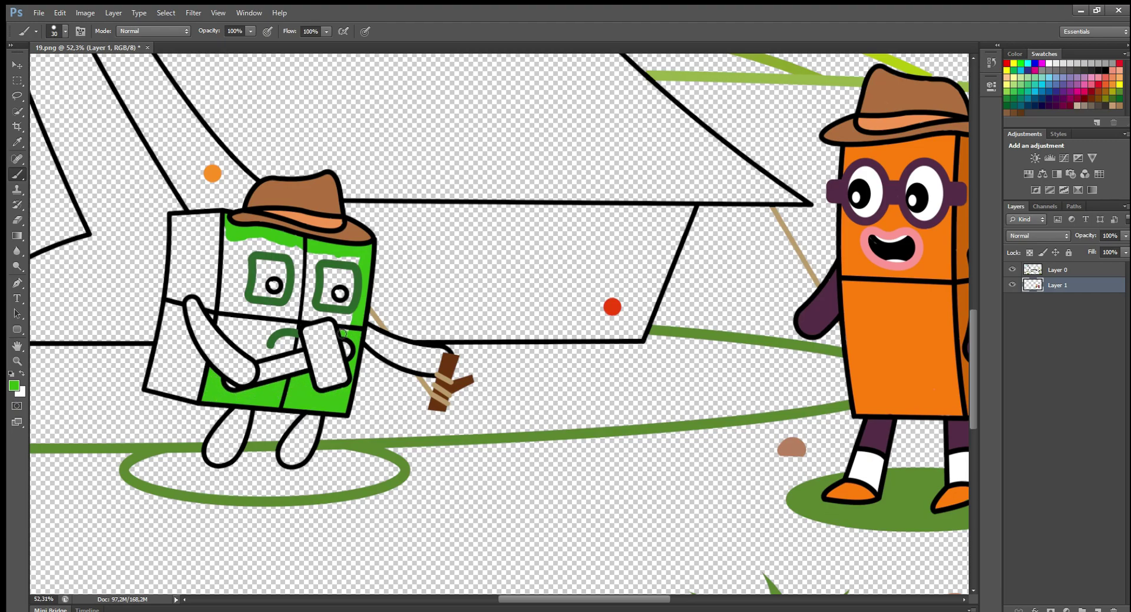
key("bracketright")
mouse_move(342, 322)
left_mouse_down()
mouse_move(298, 326)
mouse_move(262, 354)
mouse_move(224, 330)
mouse_move(233, 236)
mouse_move(245, 312)
mouse_move(283, 342)
mouse_move(302, 286)
mouse_move(326, 260)
left_mouse_up()
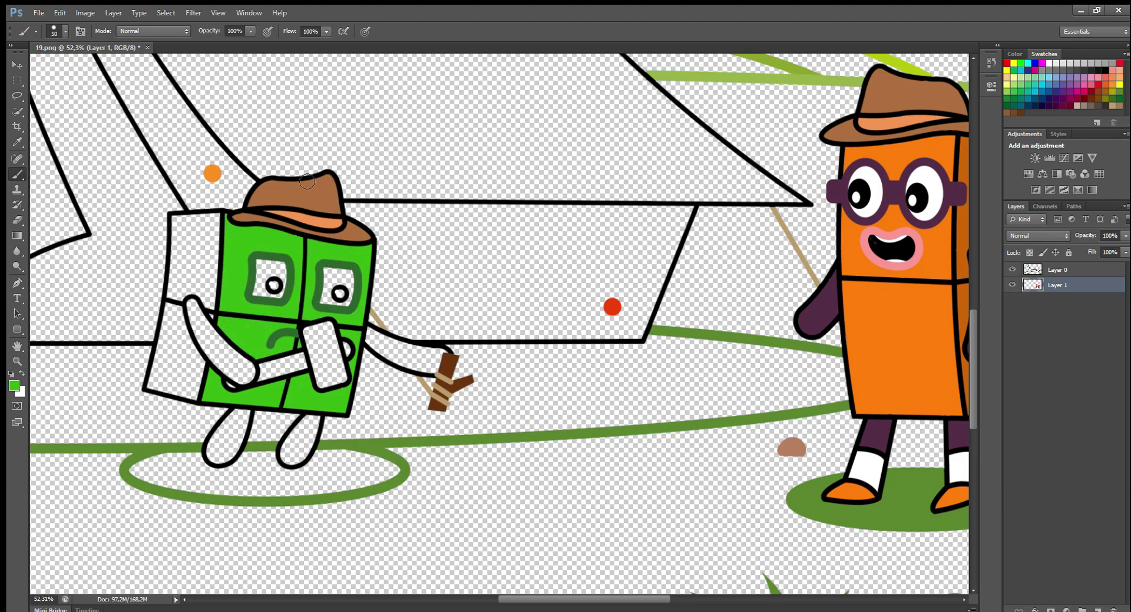
Fill the green character's side blocks with a darker green and the ground oval beneath it with grass green
mouse_move(174, 222)
left_mouse_down()
mouse_move(218, 221)
mouse_move(209, 318)
mouse_move(180, 321)
mouse_move(201, 365)
mouse_move(198, 391)
mouse_move(152, 377)
mouse_move(176, 265)
mouse_move(188, 272)
mouse_move(188, 388)
mouse_move(191, 375)
left_mouse_up()
key("bracketleft")
key("bracketleft")
key("bracketleft")
left_click(14, 386)
left_click(339, 445)
key("Return")
mouse_move(345, 451)
left_mouse_down()
mouse_move(395, 473)
mouse_move(194, 489)
mouse_move(201, 467)
mouse_move(371, 472)
mouse_move(247, 475)
mouse_move(347, 471)
left_mouse_up()
Fill the green character's arms and legs with the dark green of its mouth
key("i")
left_click(272, 340)
key("Return")
mouse_move(192, 304)
left_mouse_down()
mouse_move(244, 377)
mouse_move(204, 331)
left_mouse_up()
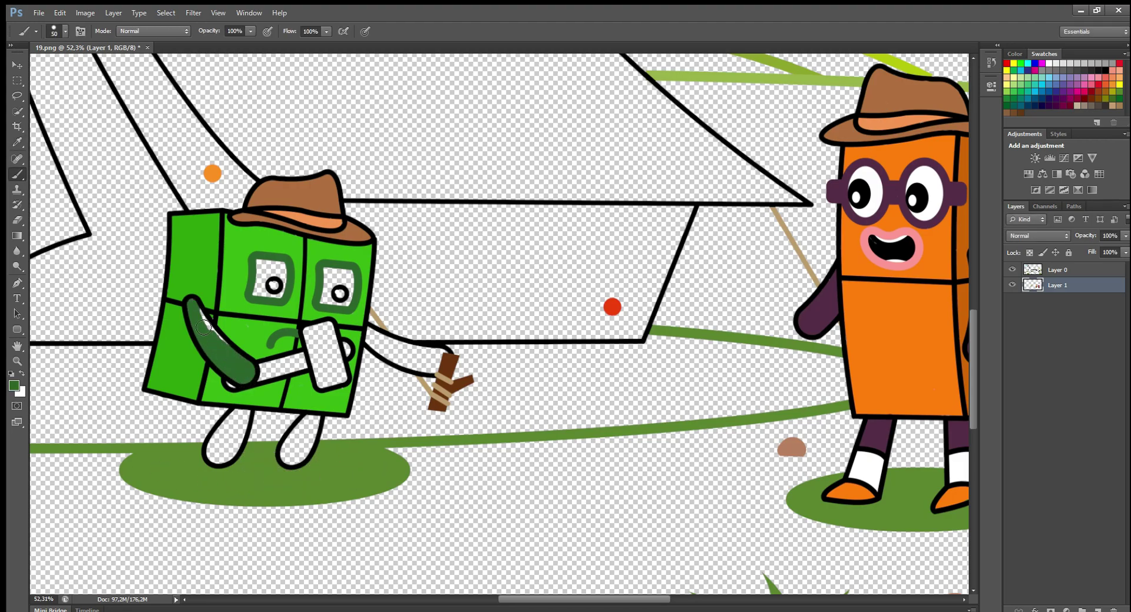
mouse_move(368, 333)
left_mouse_down()
mouse_move(430, 357)
mouse_move(391, 357)
left_mouse_up()
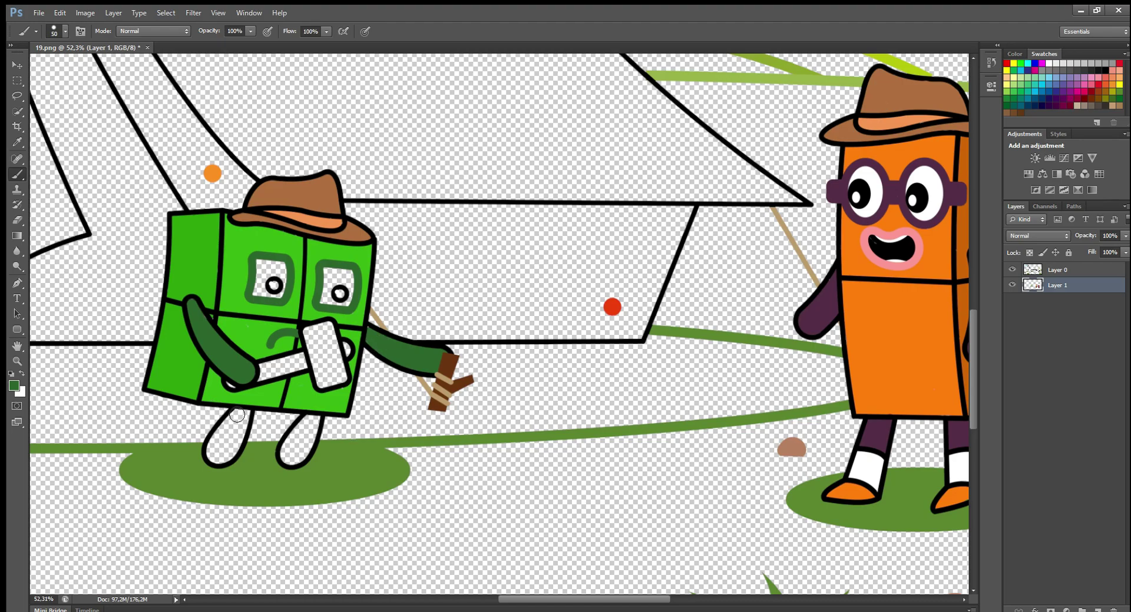
mouse_move(248, 418)
left_mouse_down()
mouse_move(223, 458)
mouse_move(231, 420)
left_mouse_up()
mouse_move(298, 419)
left_mouse_down()
mouse_move(313, 447)
mouse_move(297, 458)
left_mouse_up()
Fill the green character's square eyes with white and its pupils with black
left_click(1050, 63)
left_click_drag(278, 268, 279, 287)
left_click_drag(331, 275, 339, 297)
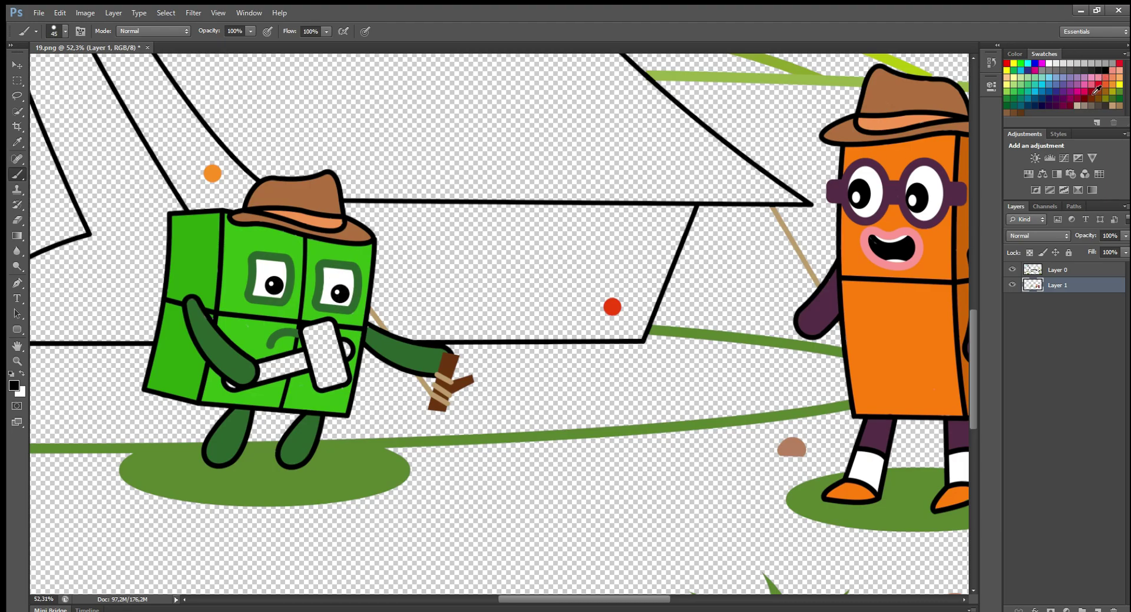
Colour the head and handle of the hammer held by the green character, using dark brown for the head
mouse_move(323, 338)
left_mouse_down()
mouse_move(338, 356)
mouse_move(327, 386)
mouse_move(316, 338)
left_mouse_up()
key("bracketleft")
key("bracketleft")
key("bracketleft")
key("bracketleft")
key("bracketleft")
left_click_drag(304, 354, 254, 378)
Fill the upper blocks of the star-glasses character behind the tent curtain with white
left_click_drag(548, 599, 470, 599)
left_click_drag(974, 329, 974, 271)
left_click(330, 89, "alt")
key("bracketright")
key("bracketright")
key("bracketright")
mouse_move(344, 66)
left_mouse_down()
mouse_move(340, 135)
mouse_move(286, 162)
mouse_move(314, 247)
left_mouse_up()
key("bracketleft")
key("bracketleft")
mouse_move(336, 92)
left_mouse_down()
mouse_move(144, 195)
mouse_move(139, 213)
mouse_move(213, 224)
left_mouse_up()
mouse_move(220, 278)
left_mouse_down()
mouse_move(293, 255)
mouse_move(285, 201)
mouse_move(231, 164)
mouse_move(271, 159)
mouse_move(241, 268)
mouse_move(215, 213)
mouse_move(256, 230)
left_mouse_up()
Fill the star-glasses character's two gloves and the area around its mouth with white
key("bracketright")
key("bracketright")
key("bracketright")
key("bracketright")
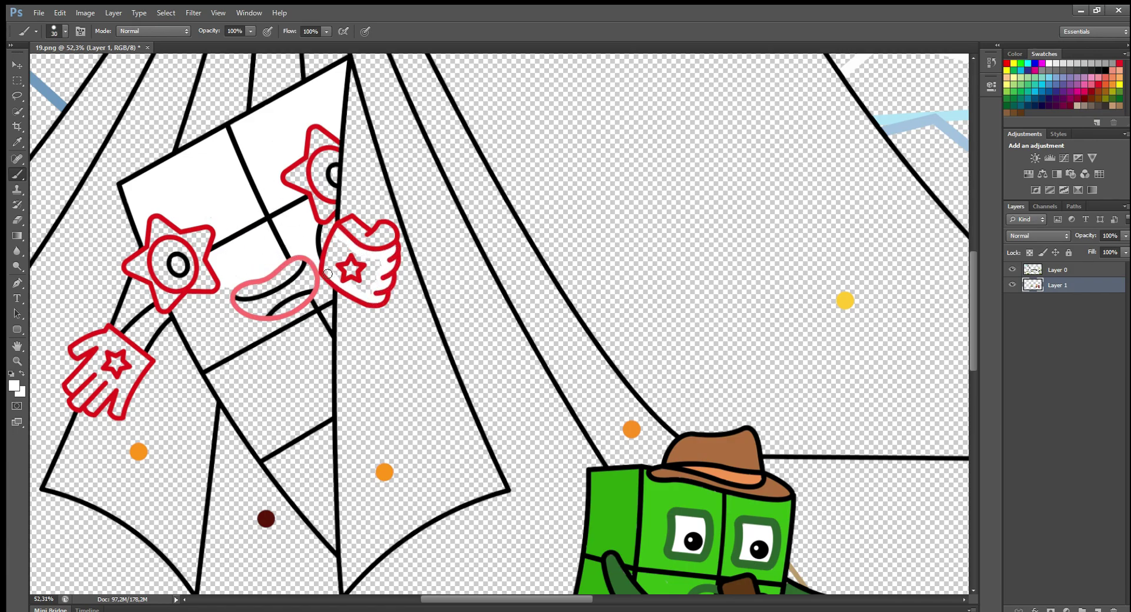
key("bracketright")
mouse_move(339, 238)
left_mouse_down()
mouse_move(359, 259)
mouse_move(289, 269)
left_mouse_up()
mouse_move(122, 342)
left_mouse_down()
mouse_move(120, 408)
mouse_move(80, 395)
mouse_move(94, 362)
mouse_move(135, 370)
left_mouse_up()
Fill the lower blocks of the star-glasses character beside the curtain edge with white
key("]")
key("bracketleft")
mouse_move(331, 316)
left_mouse_down()
mouse_move(314, 361)
mouse_move(330, 351)
mouse_move(332, 532)
left_mouse_up()
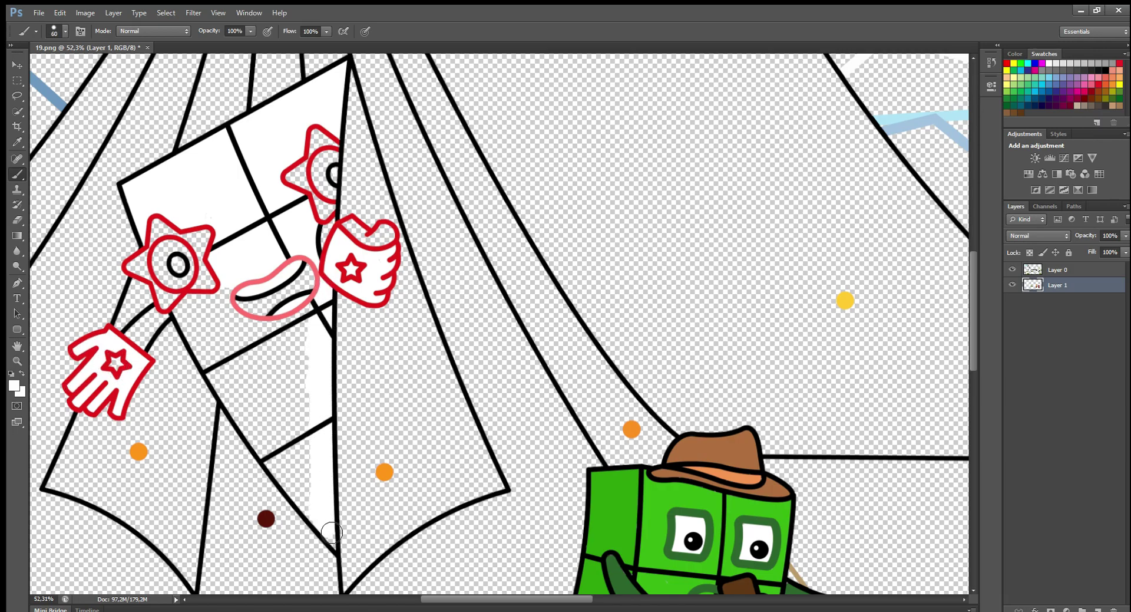
mouse_move(298, 491)
left_mouse_down()
mouse_move(188, 321)
mouse_move(234, 399)
mouse_move(196, 311)
mouse_move(220, 309)
mouse_move(273, 337)
mouse_move(317, 327)
mouse_move(319, 409)
mouse_move(226, 355)
mouse_move(286, 411)
left_mouse_up()
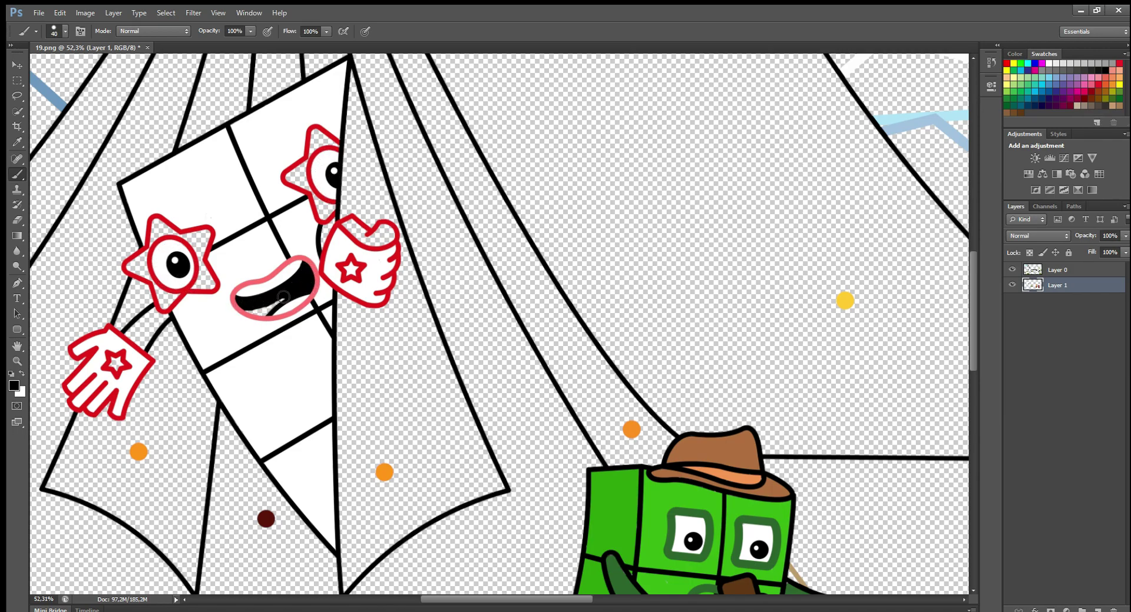
Fill the star-shaped glasses and the arm between body and glove with the red of their outline
left_click(165, 300, "alt")
left_click_drag(164, 303, 133, 335)
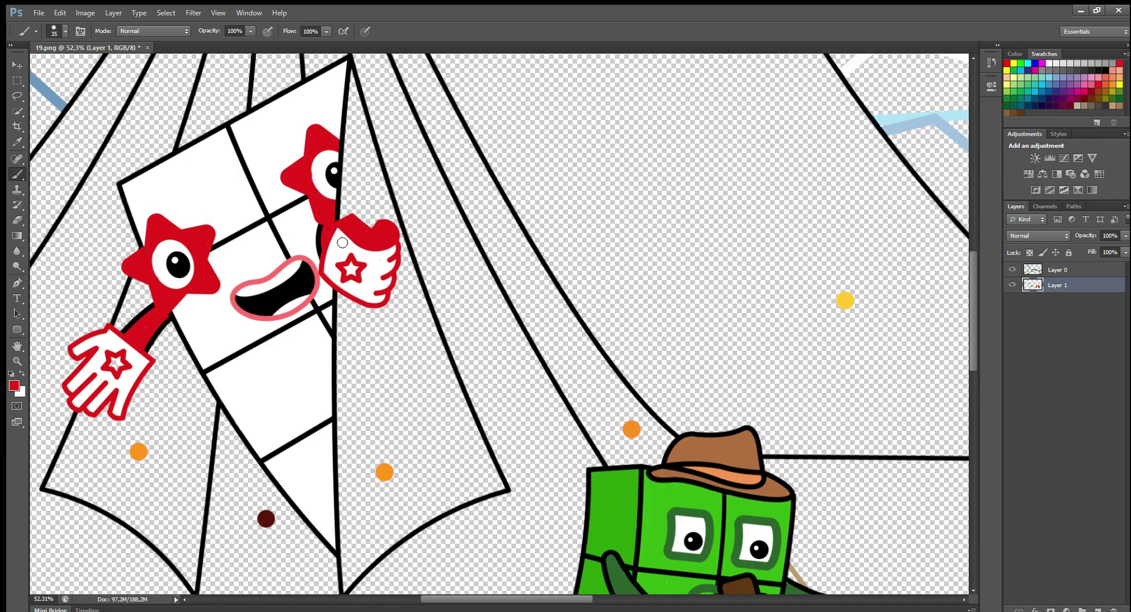
Paint the upper part of the tent's large roof panel yellow, matching the colour dot on that panel
left_click_drag(965, 311, 971, 262)
left_click(845, 513, "alt")
mouse_move(311, 89)
left_mouse_down()
mouse_move(379, 122)
mouse_move(331, 130)
mouse_move(352, 177)
mouse_move(407, 153)
mouse_move(400, 133)
mouse_move(351, 142)
mouse_move(405, 223)
mouse_move(405, 269)
mouse_move(440, 184)
mouse_move(563, 221)
left_mouse_up()
key("bracketright")
key("bracketright")
key("bracketright")
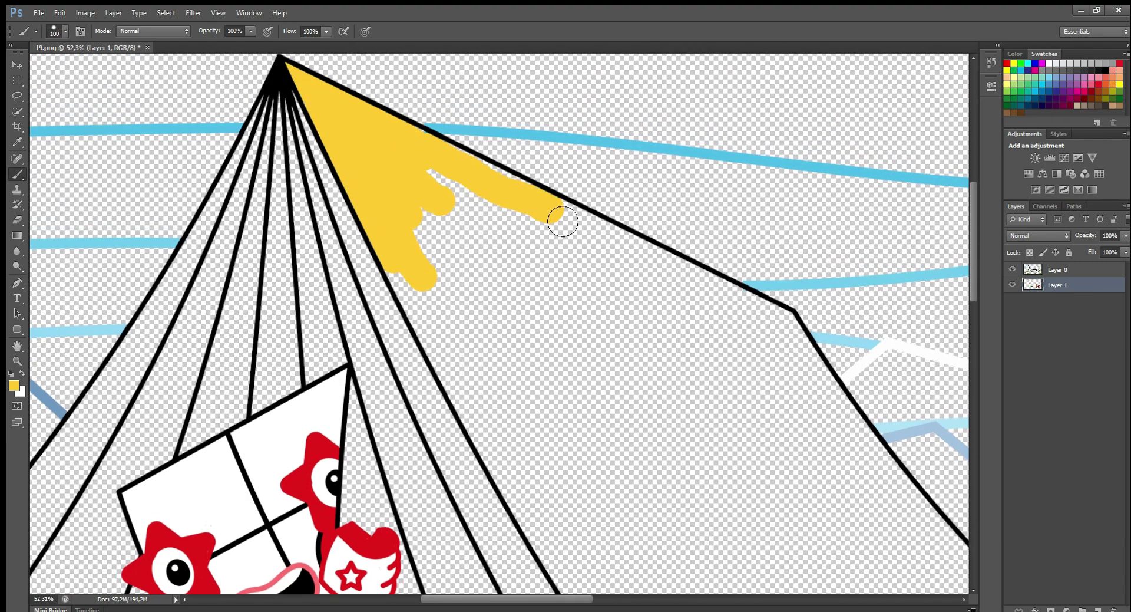
mouse_move(503, 195)
left_mouse_down()
mouse_move(442, 215)
mouse_move(470, 285)
mouse_move(418, 295)
mouse_move(423, 268)
mouse_move(479, 278)
mouse_move(538, 211)
mouse_move(621, 249)
mouse_move(492, 215)
mouse_move(617, 274)
mouse_move(489, 310)
left_mouse_up()
scroll(489, 309, "down", 5)
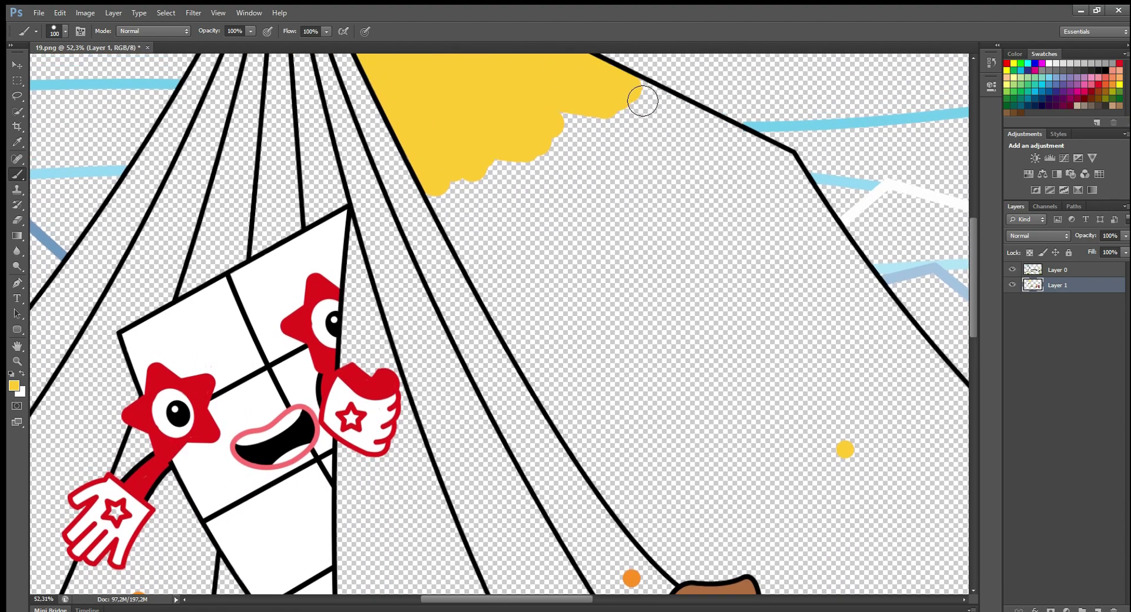
Paint yellow along the inside edges of the large roof panel, down to the cowboy hat and along its bottom border
left_click_drag(643, 100, 785, 164)
key("bracketright")
key("bracketright")
mouse_move(458, 194)
left_mouse_down()
mouse_move(574, 405)
mouse_move(654, 523)
mouse_move(706, 571)
left_mouse_up()
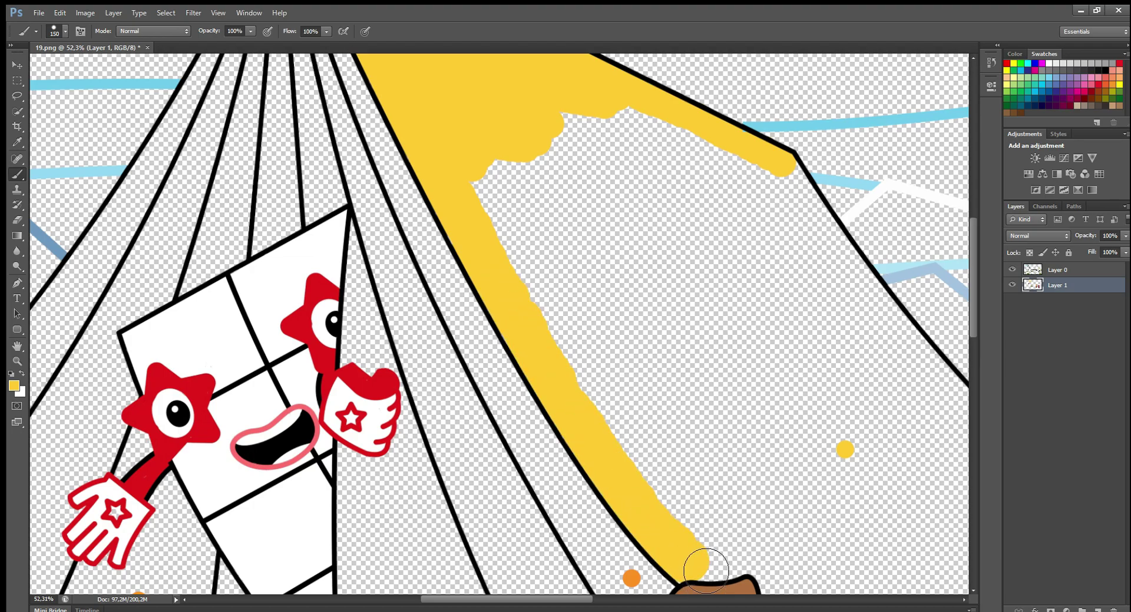
left_click_drag(576, 597, 589, 597)
scroll(687, 507, "down", 2)
mouse_move(641, 515)
left_mouse_down()
mouse_move(709, 539)
mouse_move(963, 546)
mouse_move(738, 536)
mouse_move(891, 543)
left_mouse_up()
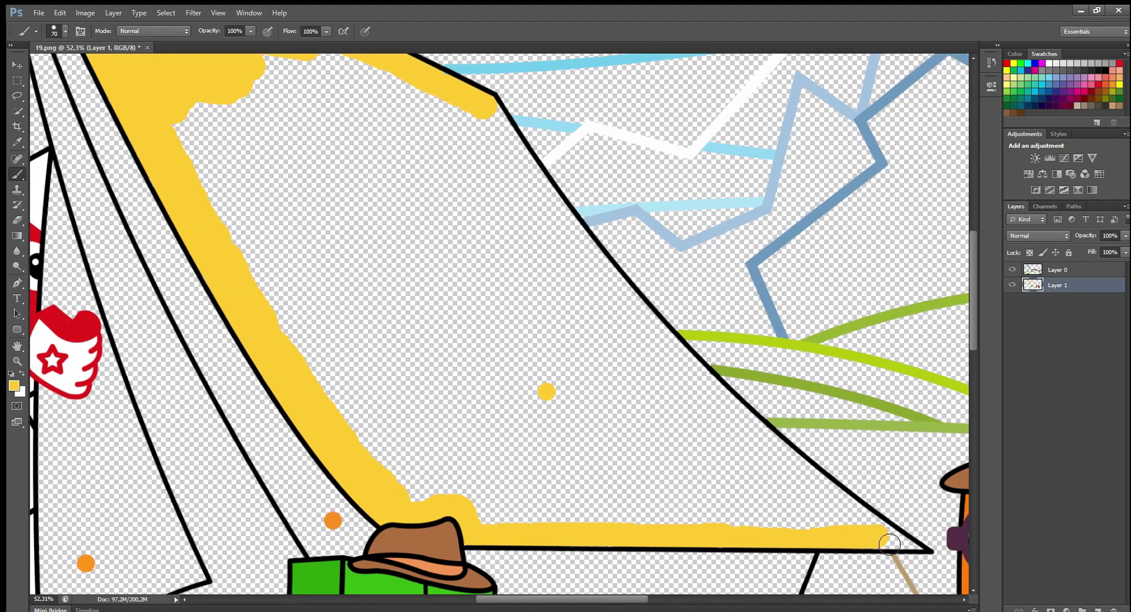
Fill the remaining interior of the large roof panel with yellow using a bigger brush
key("bracketright")
key("bracketright")
key("bracketright")
key("bracketright")
mouse_move(480, 109)
left_mouse_down()
mouse_move(669, 350)
mouse_move(859, 528)
mouse_move(890, 540)
mouse_move(634, 532)
mouse_move(752, 509)
mouse_move(484, 353)
mouse_move(464, 218)
mouse_move(667, 465)
mouse_move(597, 324)
mouse_move(723, 503)
mouse_move(583, 512)
mouse_move(322, 343)
mouse_move(273, 256)
mouse_move(369, 98)
mouse_move(472, 206)
mouse_move(251, 195)
mouse_move(345, 278)
mouse_move(494, 369)
mouse_move(557, 479)
left_mouse_up()
key("bracketright")
key("bracketright")
key("bracketright")
Fill the tent's side wall beneath the yellow roof with the red of its colour dot
mouse_move(974, 261)
left_mouse_down()
mouse_move(984, 252)
mouse_move(975, 309)
left_mouse_up()
left_click(733, 445, "alt")
key("bracketleft")
key("bracketleft")
key("bracketleft")
key("bracketleft")
key("bracketleft")
key("bracketleft")
key("bracketleft")
mouse_move(807, 353)
left_mouse_down()
mouse_move(761, 474)
mouse_move(552, 476)
mouse_move(502, 456)
mouse_move(503, 371)
mouse_move(486, 376)
mouse_move(495, 365)
mouse_move(476, 349)
mouse_move(527, 370)
mouse_move(535, 357)
mouse_move(805, 360)
mouse_move(664, 463)
mouse_move(704, 374)
left_mouse_up()
key("bracketright")
key("bracketright")
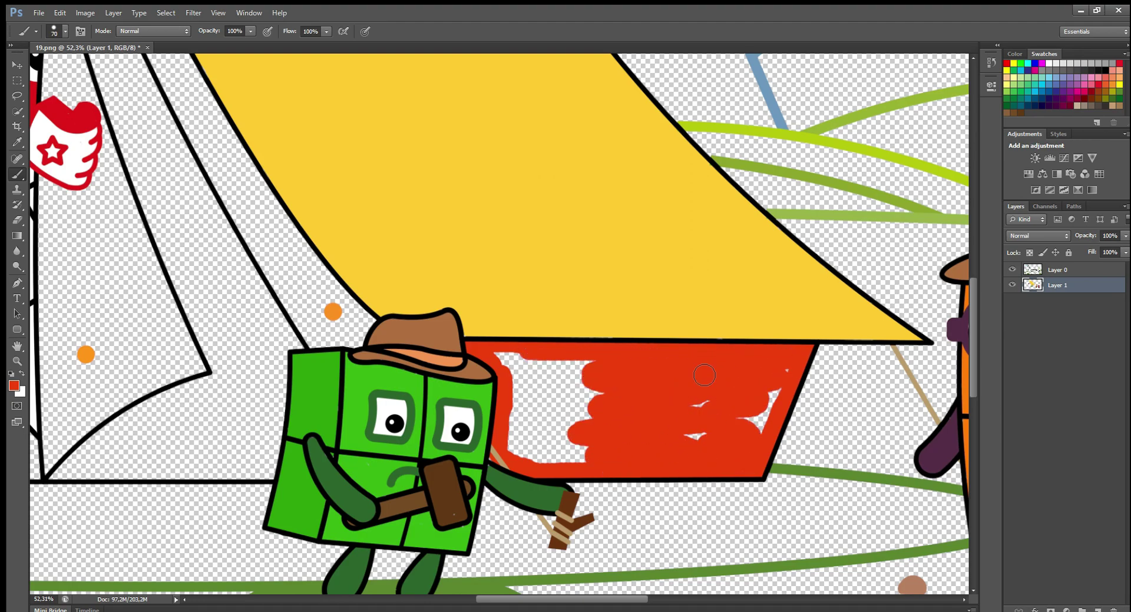
mouse_move(647, 468)
left_mouse_down()
mouse_move(579, 370)
mouse_move(556, 421)
left_mouse_up()
Paint the lower part of the narrow strip beside the yellow roof panel with the orange of its colour dot
left_click_drag(548, 599, 534, 599)
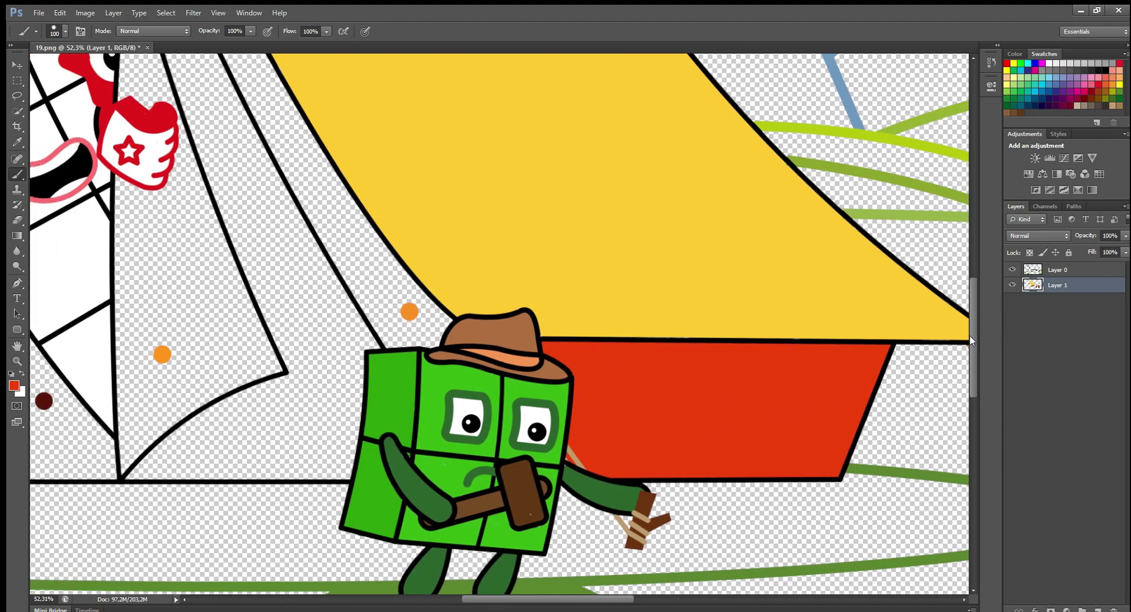
left_click_drag(974, 342, 974, 288)
left_click(409, 552, "alt")
key("bracketleft")
key("bracketleft")
key("bracketleft")
mouse_move(330, 428)
left_mouse_down()
mouse_move(383, 512)
mouse_move(447, 569)
mouse_move(399, 584)
mouse_move(318, 407)
mouse_move(354, 505)
mouse_move(354, 462)
mouse_move(227, 259)
mouse_move(247, 309)
left_mouse_up()
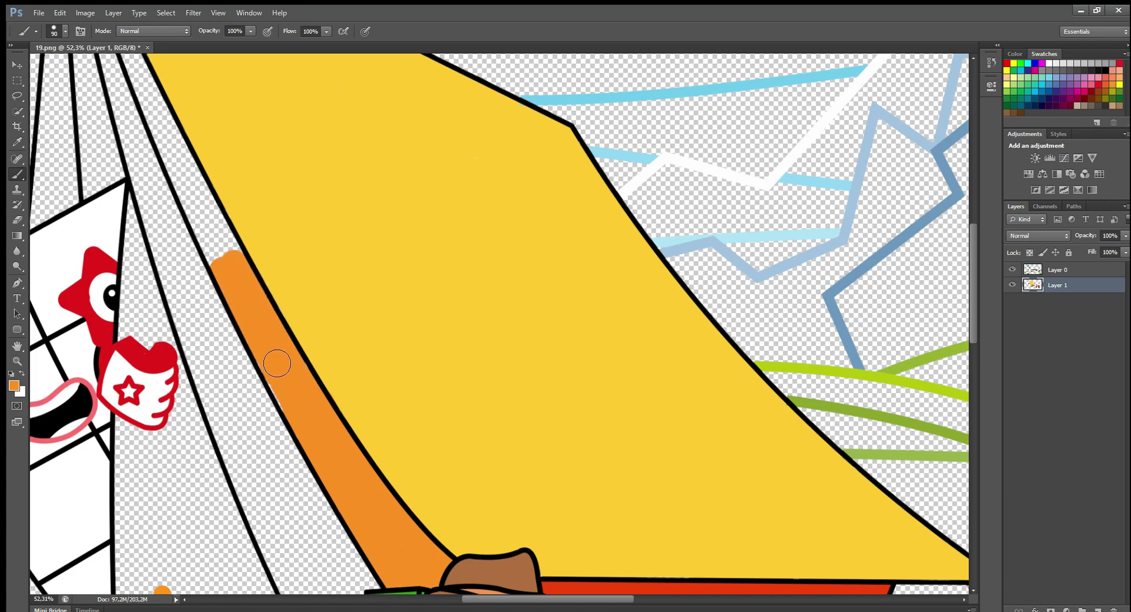
Fill the rest of the narrow strip up to the tent's peak with the same orange
scroll(277, 363, "up", 5)
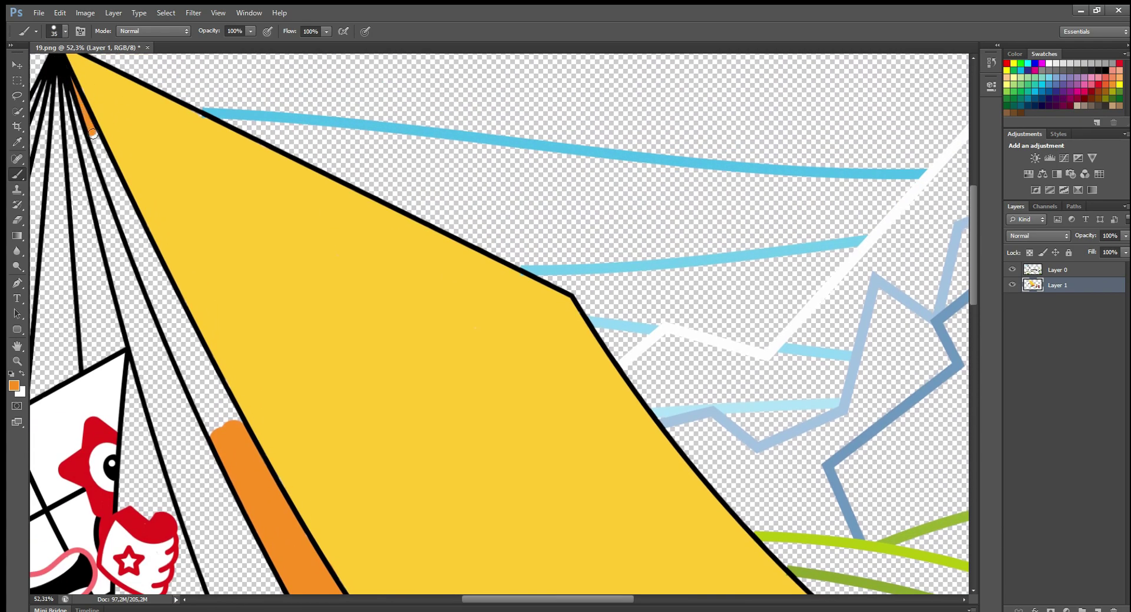
key("bracketright")
left_click_drag(92, 129, 115, 180)
left_click_drag(134, 226, 234, 414)
left_click_drag(144, 270, 220, 441)
Paint orange around the gripping glove and along the edges of the right tent curtain
left_click_drag(975, 241, 976, 297)
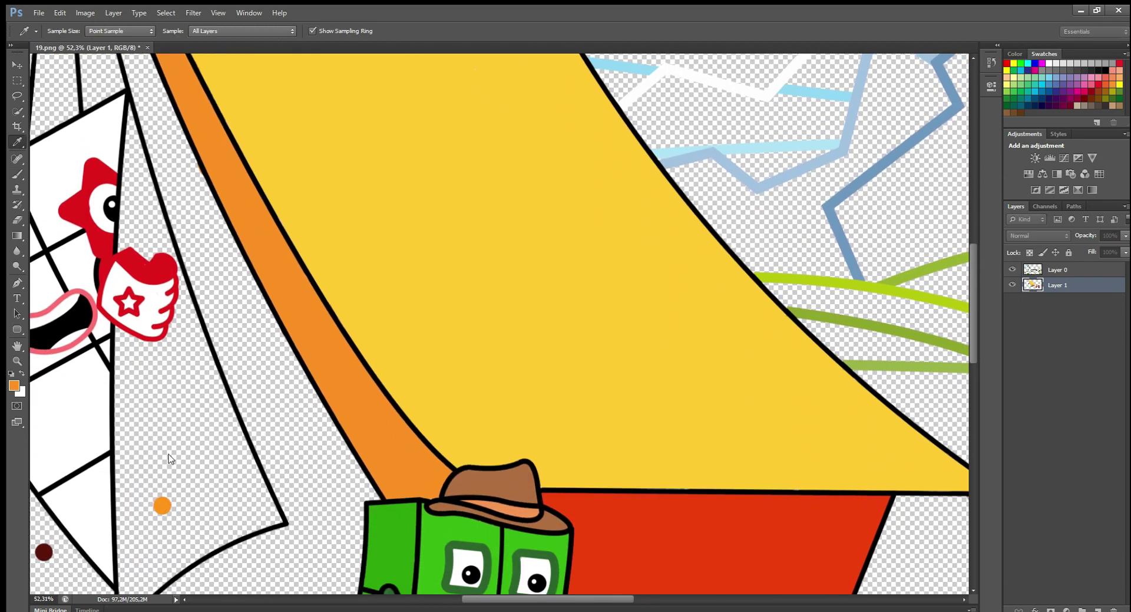
left_click_drag(130, 108, 130, 195)
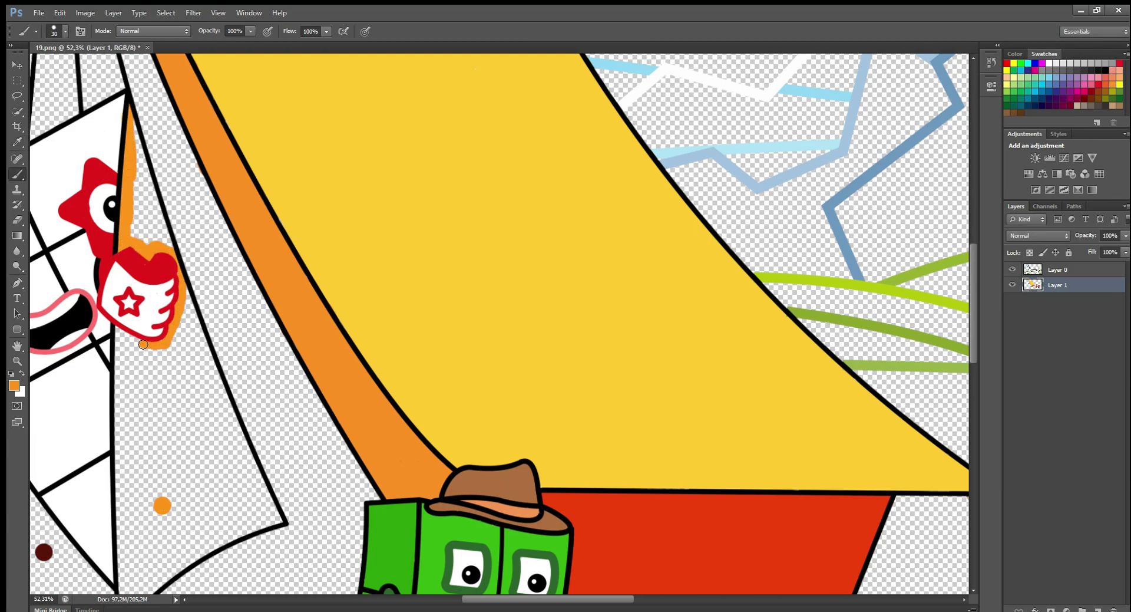
key("bracketright")
key("bracketright")
key("bracketright")
mouse_move(190, 323)
left_mouse_down()
mouse_move(196, 371)
mouse_move(221, 412)
mouse_move(247, 524)
mouse_move(259, 528)
mouse_move(260, 475)
mouse_move(195, 348)
mouse_move(127, 354)
mouse_move(127, 436)
left_mouse_up()
key("bracketright")
key("bracketright")
key("bracketright")
Fill the remaining area of the right tent curtain with orange, down to its lower tip
scroll(951, 308, "down", 2)
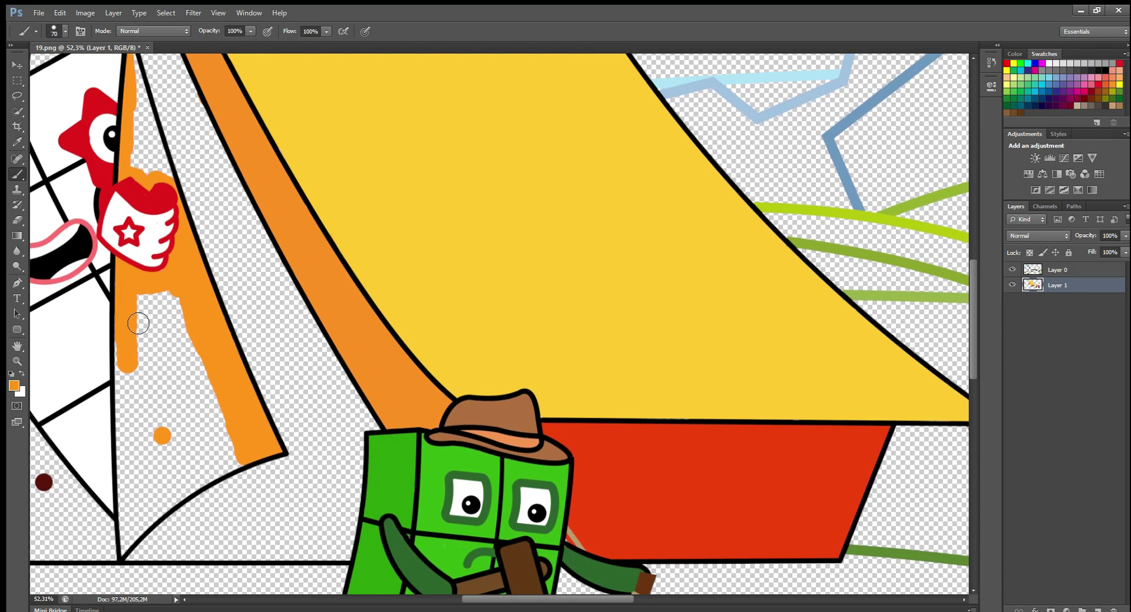
mouse_move(130, 366)
left_mouse_down()
mouse_move(132, 404)
mouse_move(152, 373)
mouse_move(132, 431)
mouse_move(138, 473)
left_mouse_up()
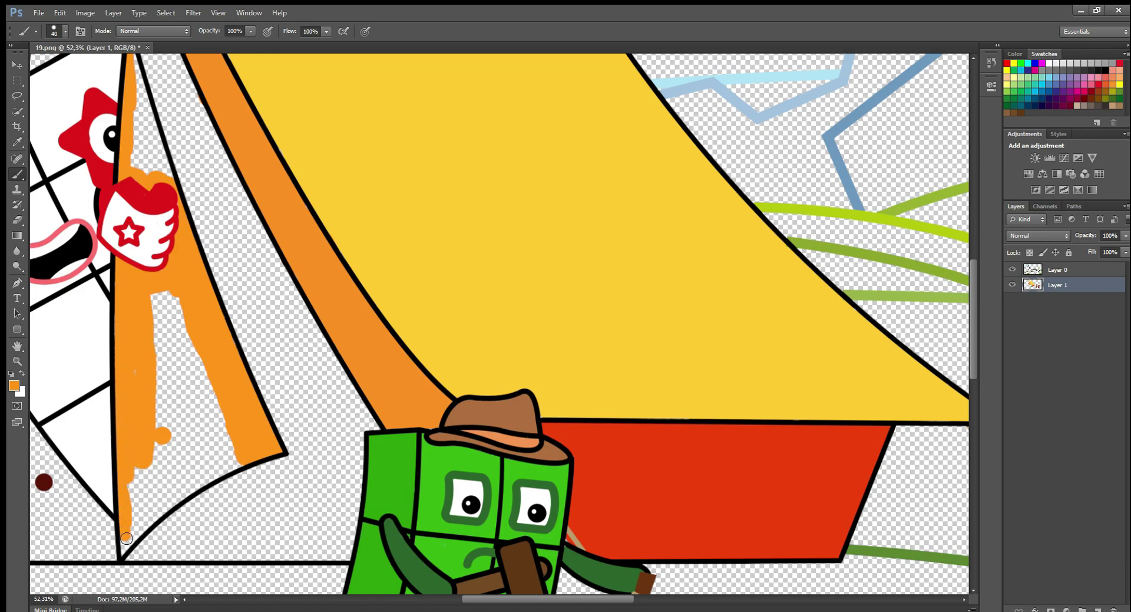
key("bracketright")
key("bracketright")
key("bracketright")
mouse_move(144, 527)
left_mouse_down()
mouse_move(234, 470)
mouse_move(206, 367)
mouse_move(138, 511)
mouse_move(201, 398)
mouse_move(146, 380)
left_mouse_up()
scroll(206, 191, "up", 2)
mouse_move(148, 188)
left_mouse_down()
mouse_move(170, 258)
mouse_move(140, 202)
mouse_move(143, 245)
left_mouse_up()
Paint the upper part of the front panel between the right curtain and the orange strip with the roof's yellow
left_click(471, 436, "alt")
left_click_drag(973, 270, 972, 211)
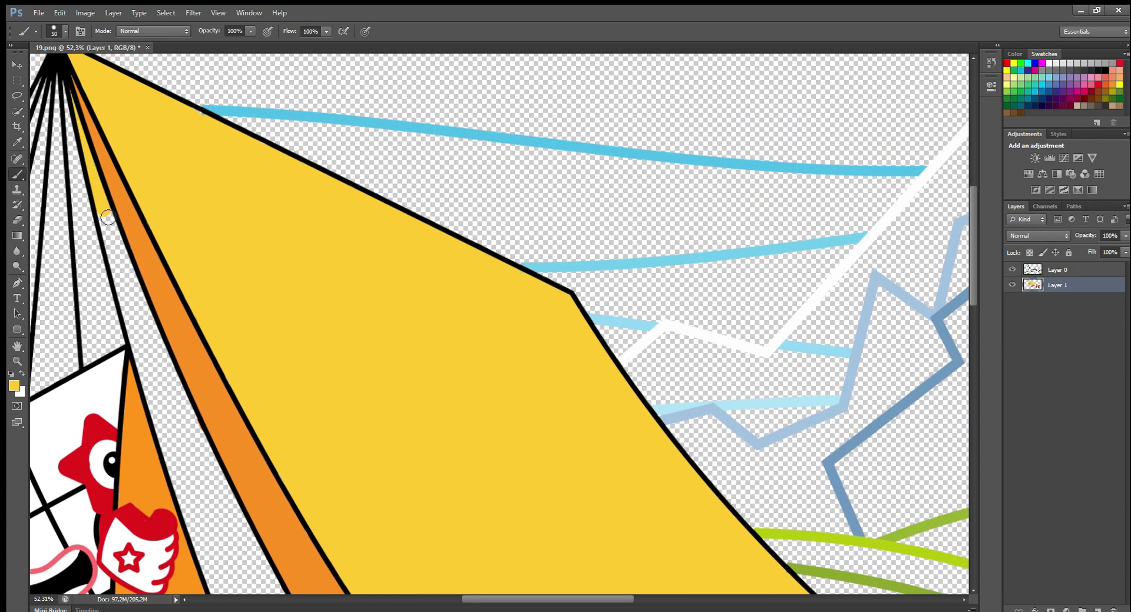
mouse_move(115, 265)
left_mouse_down()
mouse_move(130, 284)
mouse_move(123, 258)
mouse_move(157, 364)
mouse_move(177, 391)
mouse_move(178, 426)
left_mouse_up()
key("bracketright")
key("bracketright")
key("bracketright")
key("bracketright")
scroll(182, 407, "down", 5)
key("bracketright")
key("bracketright")
left_click_drag(192, 260, 265, 390)
Fill the lower part of the front panel between the right curtain and the green character with yellow
left_click_drag(475, 599, 460, 602)
left_click_drag(974, 318, 974, 343)
left_click_drag(366, 283, 376, 312)
mouse_move(271, 142)
left_mouse_down()
mouse_move(335, 275)
mouse_move(413, 348)
mouse_move(412, 374)
mouse_move(427, 387)
left_mouse_up()
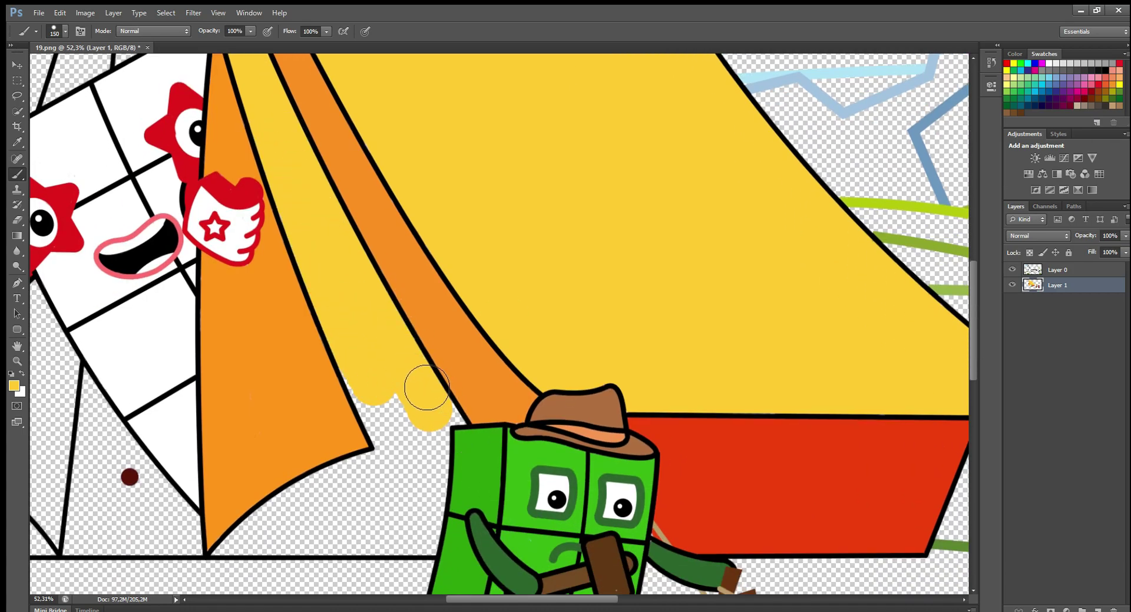
key("bracketright")
key("bracketright")
mouse_move(457, 422)
left_mouse_down()
mouse_move(433, 528)
mouse_move(392, 545)
mouse_move(246, 558)
mouse_move(363, 471)
left_mouse_up()
key("bracketright")
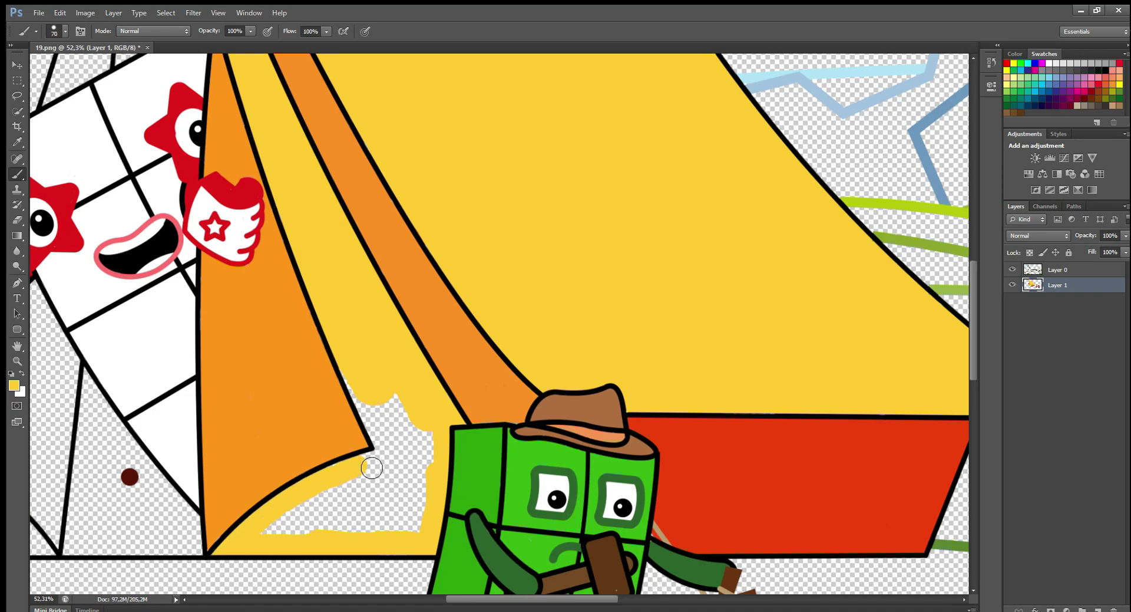
key("bracketright")
key("bracketright")
key("bracketright")
key("bracketright")
mouse_move(368, 401)
left_mouse_down()
mouse_move(417, 441)
mouse_move(419, 460)
left_mouse_up()
Fill the tent opening below the star-glasses character with the dark maroon of its colour dot
left_click(129, 476, "alt")
key("bracketright")
key("bracketright")
key("bracketright")
key("bracketright")
key("bracketright")
mouse_move(82, 370)
left_mouse_down()
mouse_move(156, 504)
mouse_move(186, 512)
mouse_move(197, 533)
mouse_move(70, 533)
mouse_move(90, 413)
mouse_move(134, 533)
mouse_move(118, 507)
left_mouse_up()
key("bracketleft")
key("bracketleft")
key("bracketright")
key("bracketright")
key("bracketright")
Paint orange on the left curtain around the character's arm, and fill the stars on both gloves with red
left_click_drag(510, 599, 469, 611)
left_click(215, 409, "alt")
key("bracketleft")
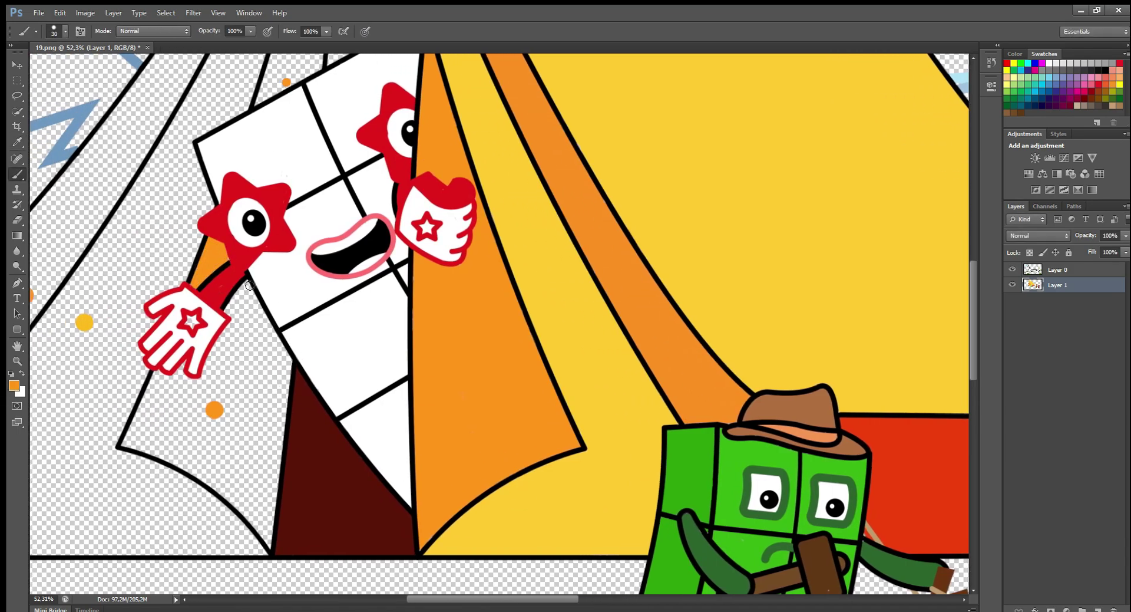
left_click_drag(252, 296, 286, 360)
left_click(463, 192, "alt")
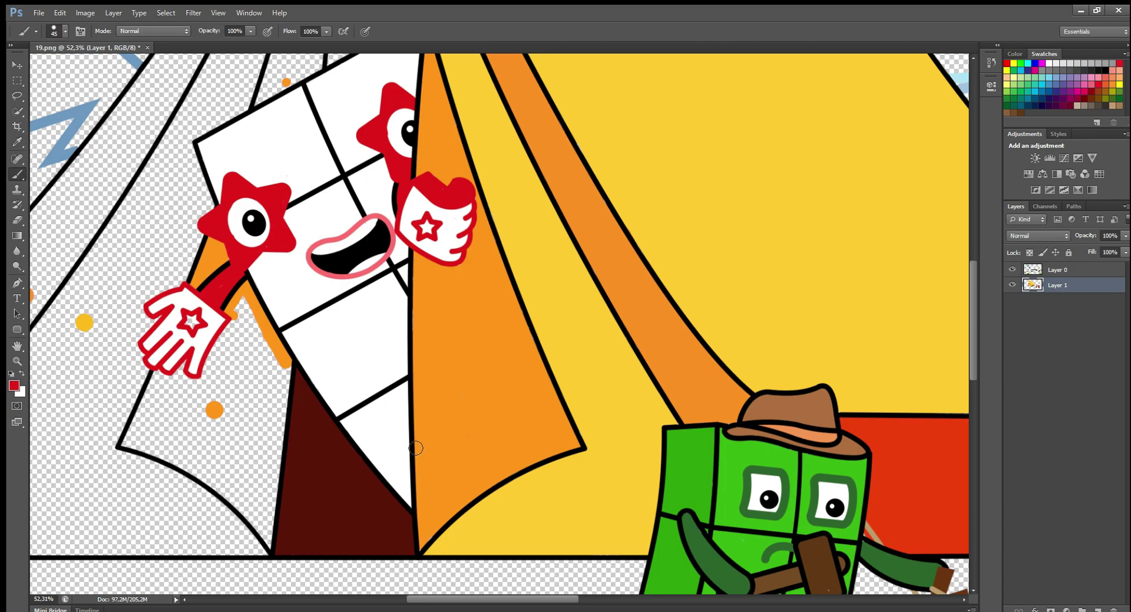
Fill the rest of the left tent curtain around the open glove with orange
left_click(239, 306, "alt")
key("bracketright")
key("bracketright")
key("bracketright")
mouse_move(241, 313)
left_mouse_down()
mouse_move(201, 387)
mouse_move(132, 441)
mouse_move(284, 547)
mouse_move(269, 471)
mouse_move(281, 362)
mouse_move(206, 419)
mouse_move(255, 369)
left_mouse_up()
key("bracketright")
key("bracketright")
key("bracketright")
key("bracketright")
key("bracketright")
key("bracketright")
key("bracketright")
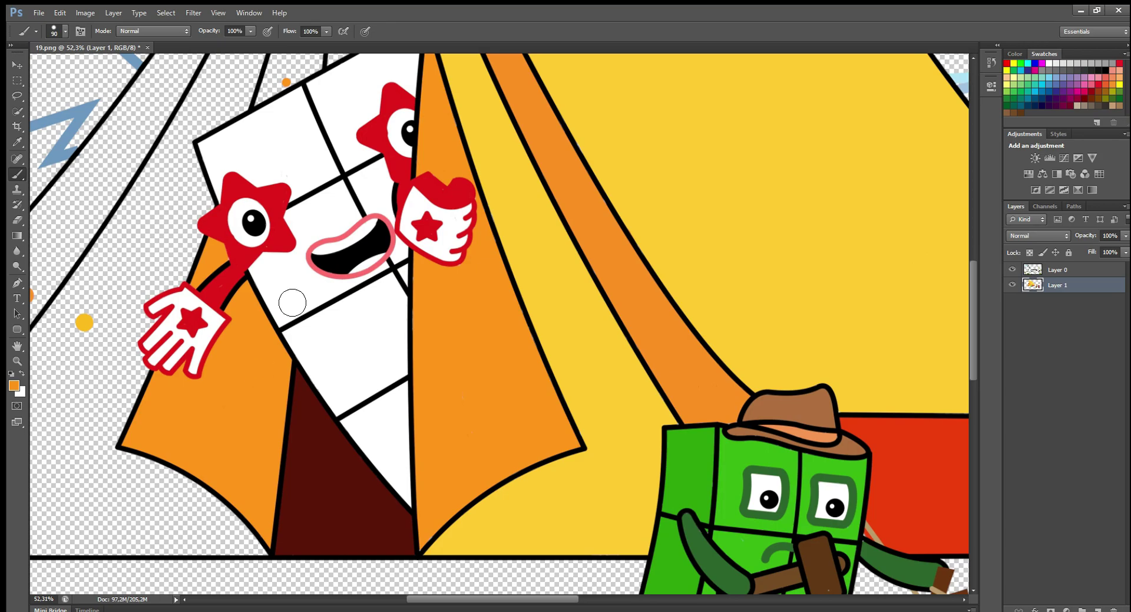
Fill the left curtain's upper strip, from the tent's peak down to the character's top edge, with orange
scroll(271, 369, "up", 5)
left_click_drag(974, 299, 976, 250)
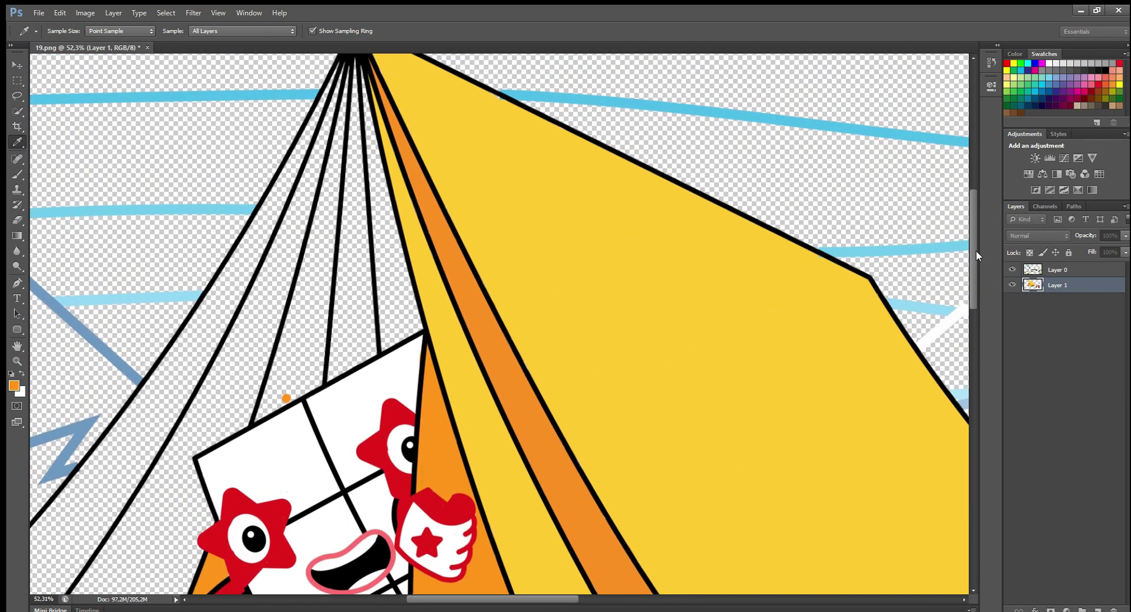
left_click(521, 475, "alt")
left_click(433, 201, "alt")
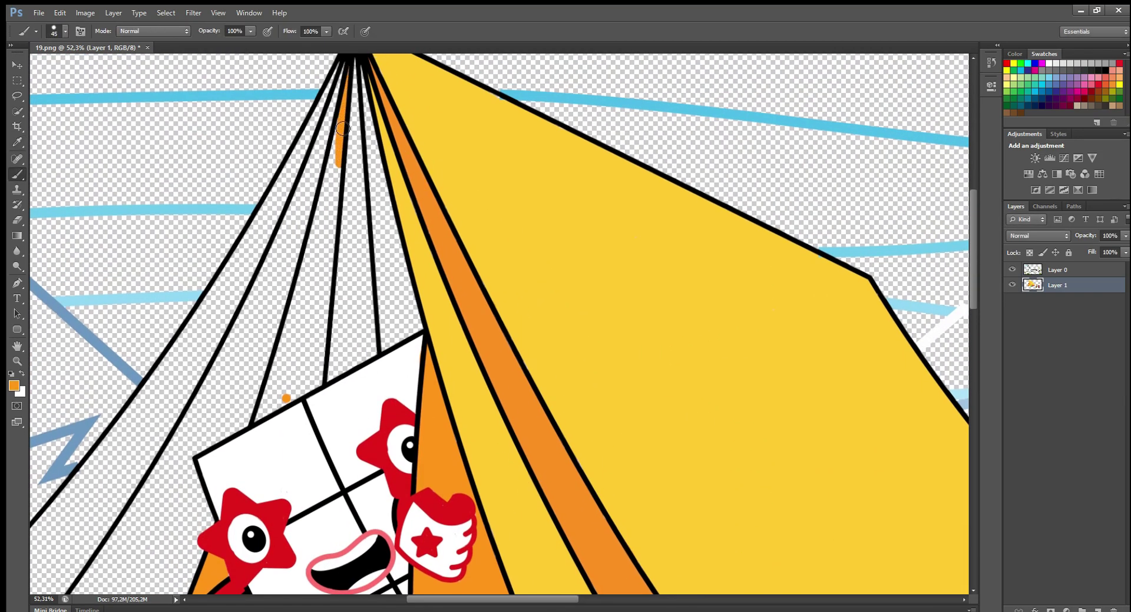
left_click_drag(344, 130, 313, 263)
key("bracketright")
key("bracketright")
key("bracketright")
mouse_move(336, 225)
left_mouse_down()
mouse_move(299, 332)
mouse_move(294, 401)
left_mouse_up()
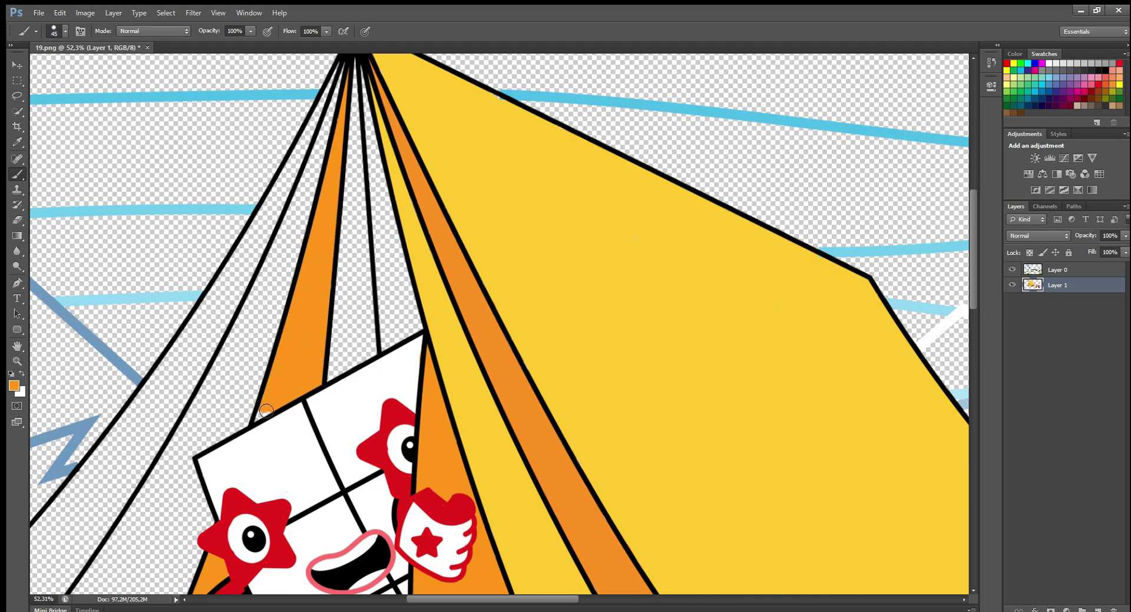
Fill the narrow gap between the two curtains above the character with the opening's dark maroon
left_click_drag(974, 244, 978, 222)
left_click(321, 574, "alt")
key("bracketright")
mouse_move(354, 168)
left_mouse_down()
mouse_move(373, 400)
mouse_move(337, 407)
mouse_move(360, 252)
mouse_move(366, 392)
left_mouse_up()
key("bracketright")
key("bracketright")
key("bracketright")
Fill the right curtain's upper strip above the character with the curtain's orange
left_click(465, 525, "alt")
key("bracketleft")
key("bracketleft")
key("bracketleft")
key("bracketleft")
key("bracketleft")
mouse_move(375, 240)
left_mouse_down()
mouse_move(411, 342)
mouse_move(403, 373)
left_mouse_up()
Fill the upper portion of the tent's left front panel beside the left curtain with golden yellow, down towards the open glove
key("bracketright")
key("bracketright")
left_click_drag(974, 223, 978, 303)
left_click_drag(498, 599, 475, 599)
left_click(208, 323, "alt")
mouse_move(341, 59)
left_mouse_down()
mouse_move(380, 79)
mouse_move(296, 156)
mouse_move(242, 233)
left_mouse_up()
key("bracketright")
key("bracketright")
mouse_move(317, 163)
left_mouse_down()
mouse_move(327, 213)
mouse_move(315, 253)
mouse_move(268, 298)
mouse_move(293, 224)
mouse_move(228, 317)
left_mouse_up()
key("bracketleft")
key("bracketleft")
key("bracketleft")
key("bracketleft")
key("bracketleft")
key("bracketleft")
key("bracketleft")
key("bracketleft")
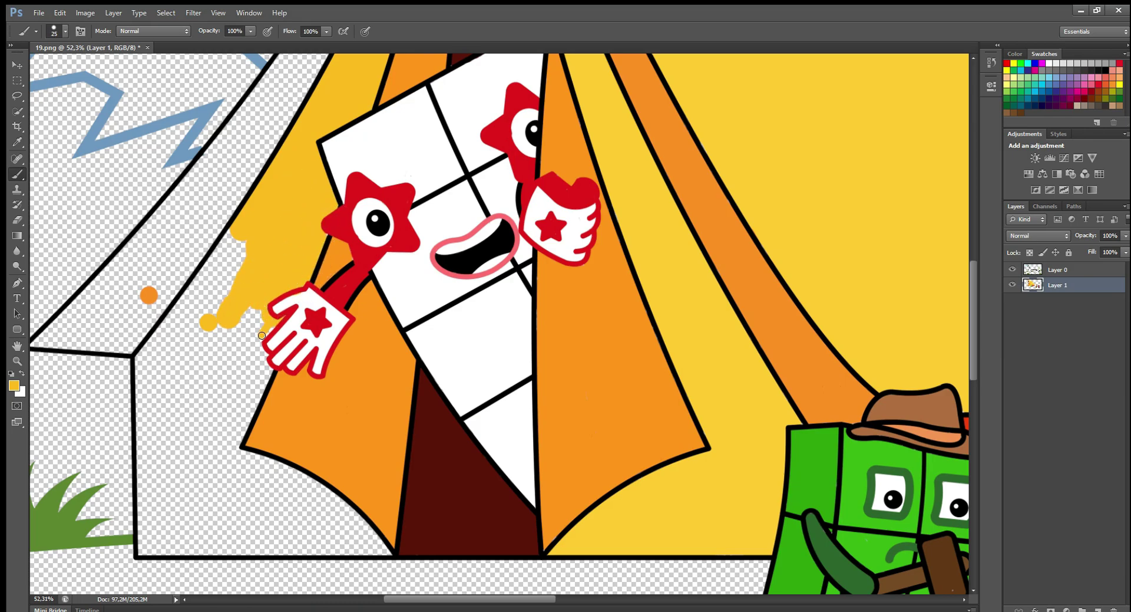
Fill the lower part of the tent's left front panel around the glove and below the curtain with golden yellow
left_click_drag(270, 371, 253, 309)
key("bracketright")
key("bracketright")
key("bracketright")
key("bracketright")
key("bracketright")
key("bracketright")
key("bracketright")
key("bracketright")
key("bracketright")
mouse_move(252, 253)
left_mouse_down()
mouse_move(167, 374)
mouse_move(255, 371)
mouse_move(227, 433)
mouse_move(172, 404)
mouse_move(169, 530)
mouse_move(372, 554)
mouse_move(330, 506)
mouse_move(271, 467)
mouse_move(235, 462)
mouse_move(233, 501)
left_mouse_up()
key("bracketleft")
key("bracketleft")
key("bracketleft")
key("bracketleft")
Fill the lower part of the tent's outer left trim with the sampled trim orange
left_click_drag(448, 598, 440, 598)
left_click(193, 295, "alt")
key("bracketleft")
key("bracketleft")
key("bracketleft")
mouse_move(86, 342)
left_mouse_down()
mouse_move(135, 344)
mouse_move(90, 346)
mouse_move(162, 288)
mouse_move(369, 70)
mouse_move(203, 288)
mouse_move(252, 248)
mouse_move(213, 305)
left_mouse_up()
key("bracketright")
key("bracketright")
key("bracketright")
key("bracketright")
key("bracketright")
key("bracketright")
Fill the upper part of the tent's outer left trim up to the peak with orange
left_click_drag(973, 312, 975, 234)
key("bracketleft")
key("bracketleft")
key("bracketleft")
key("bracketleft")
key("bracketleft")
key("bracketleft")
key("bracketleft")
key("bracketleft")
key("bracketright")
key("bracketright")
key("bracketright")
key("bracketright")
key("bracketright")
key("bracketright")
key("bracketright")
mouse_move(483, 137)
left_mouse_down()
mouse_move(377, 342)
mouse_move(365, 395)
mouse_move(439, 255)
left_mouse_up()
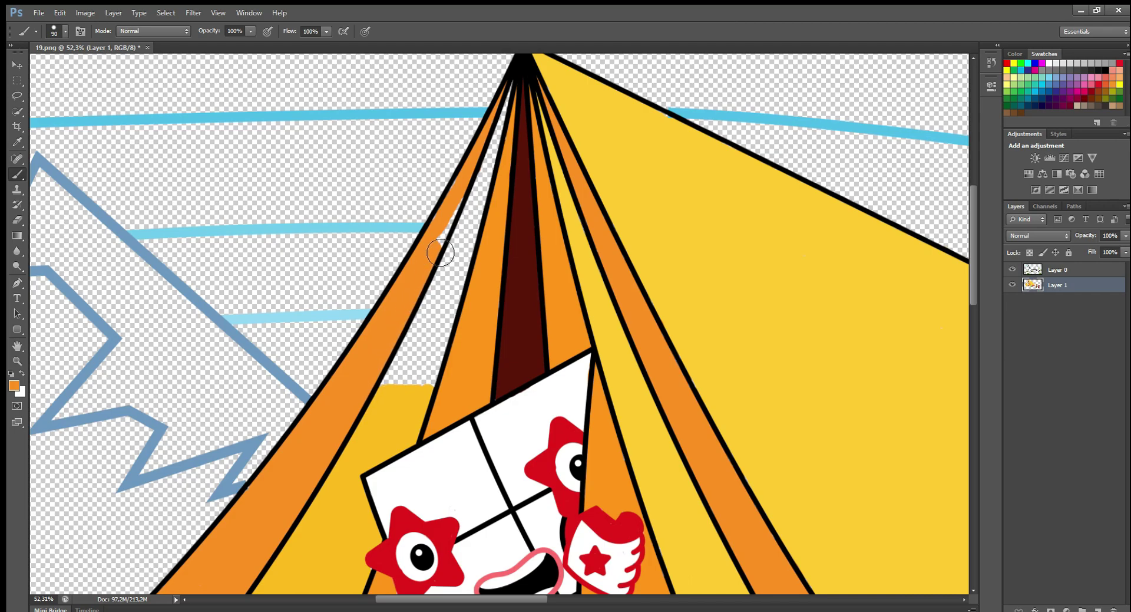
Fill the remaining narrow strip between the left trim and left curtain, up to the peak, with golden yellow
left_click(373, 417, "alt")
key("bracketleft")
key("bracketleft")
key("bracketleft")
left_click_drag(496, 141, 426, 376)
mouse_move(464, 220)
left_mouse_down()
mouse_move(411, 356)
mouse_move(426, 380)
left_mouse_up()
key("bracketright")
key("bracketright")
scroll(426, 380, "down", 5)
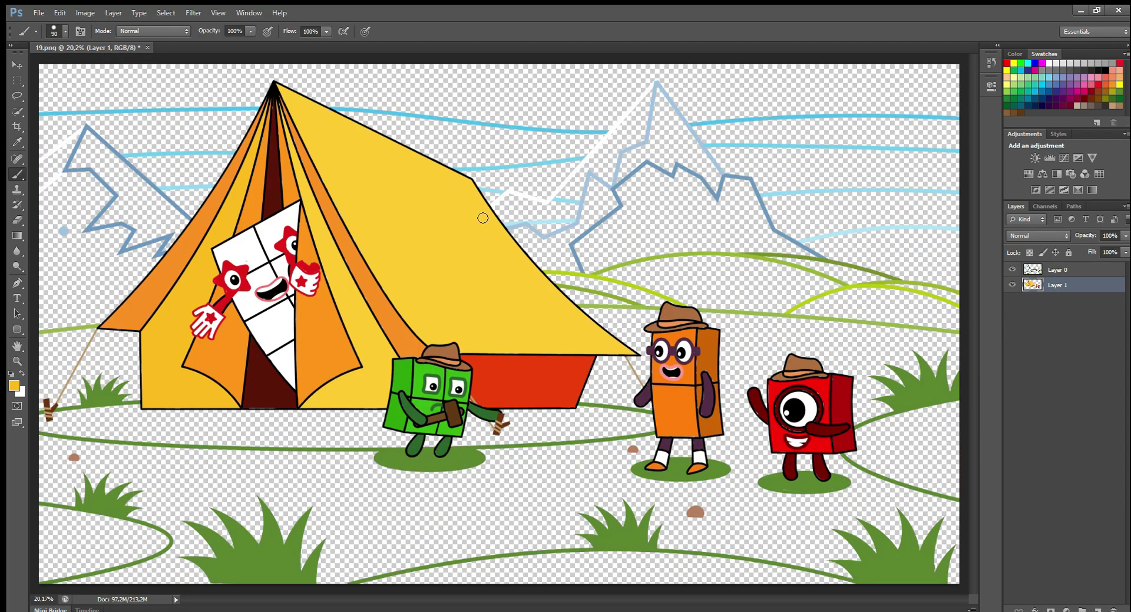
Fill the grass patch in the scene's lower-left corner with the dark green of its outline
left_click(163, 530, "alt")
key("bracketright")
key("bracketright")
key("bracketright")
mouse_move(42, 510)
left_mouse_down()
mouse_move(124, 527)
mouse_move(160, 550)
mouse_move(57, 573)
left_mouse_up()
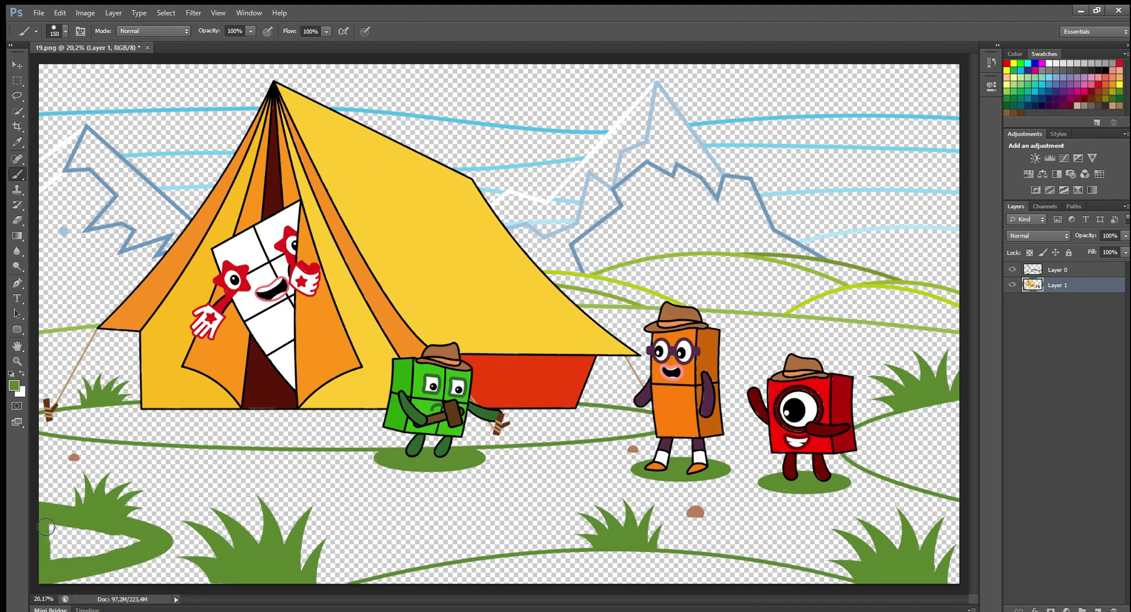
left_click_drag(45, 528, 51, 553)
Fill the mound along the scene's bottom edge and the grass patch at its right edge with dark green
key("bracketright")
key("bracketright")
key("bracketright")
left_click_drag(409, 585, 790, 589)
mouse_move(966, 422)
left_mouse_down()
mouse_move(881, 449)
mouse_move(956, 480)
left_mouse_up()
Fill the grass patch between the green and orange characters with dark green
key("bracketright")
key("bracketright")
mouse_move(601, 413)
left_mouse_down()
mouse_move(651, 426)
mouse_move(471, 442)
left_mouse_up()
mouse_move(637, 431)
left_mouse_down()
mouse_move(526, 424)
mouse_move(589, 422)
mouse_move(552, 422)
left_mouse_up()
key("bracketleft")
key("bracketleft")
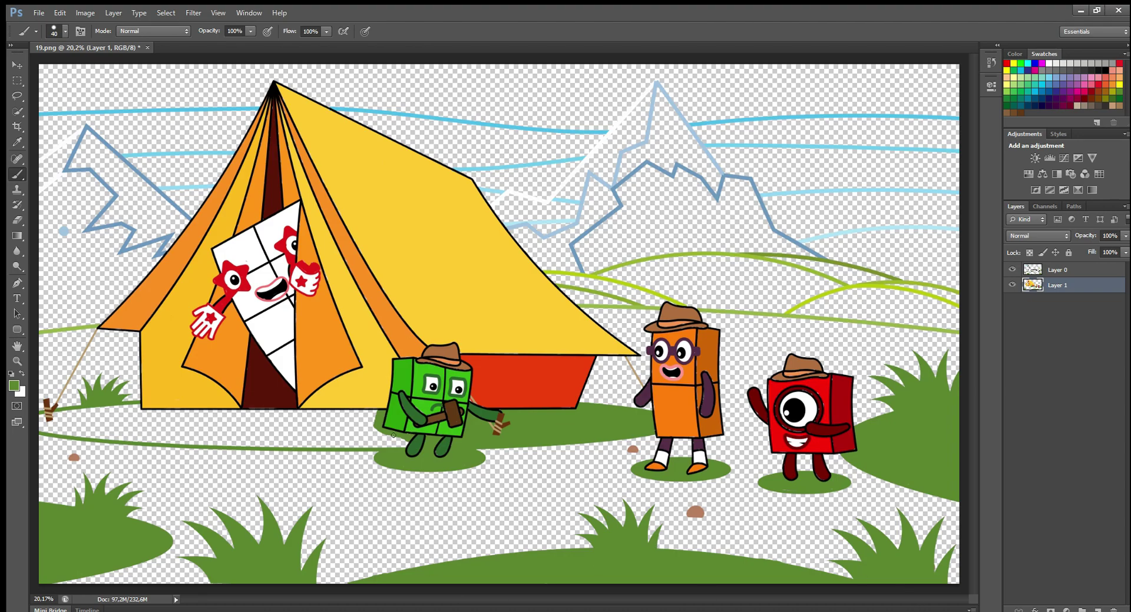
Fill the rest of the grass patch beneath the tent, from the green character to the scene's left edge, with dark green
mouse_move(364, 420)
left_mouse_down()
mouse_move(76, 414)
mouse_move(63, 429)
mouse_move(366, 426)
left_mouse_up()
key("bracketright")
key("bracketright")
key("bracketright")
key("bracketright")
mouse_move(110, 438)
left_mouse_down()
mouse_move(403, 445)
mouse_move(261, 448)
mouse_move(327, 444)
left_mouse_up()
key("bracketleft")
key("bracketleft")
key("bracketleft")
key("bracketleft")
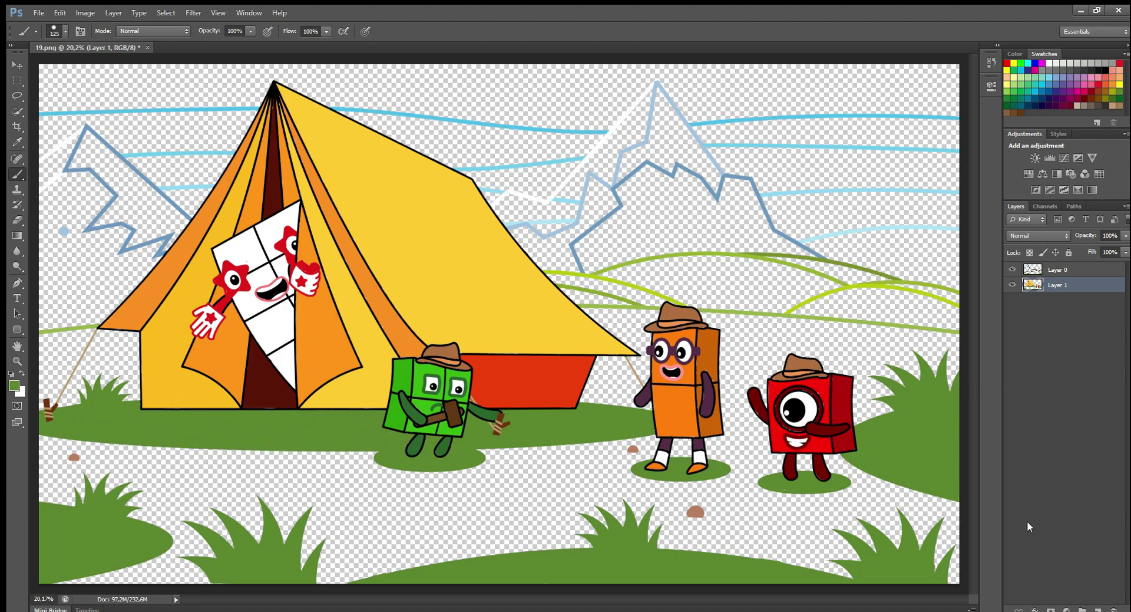
Add a new layer beneath Layer 1 and fill the whole meadow on it with the sampled light green
key("ctrl+shift+alt+n")
left_click(58, 330, "alt")
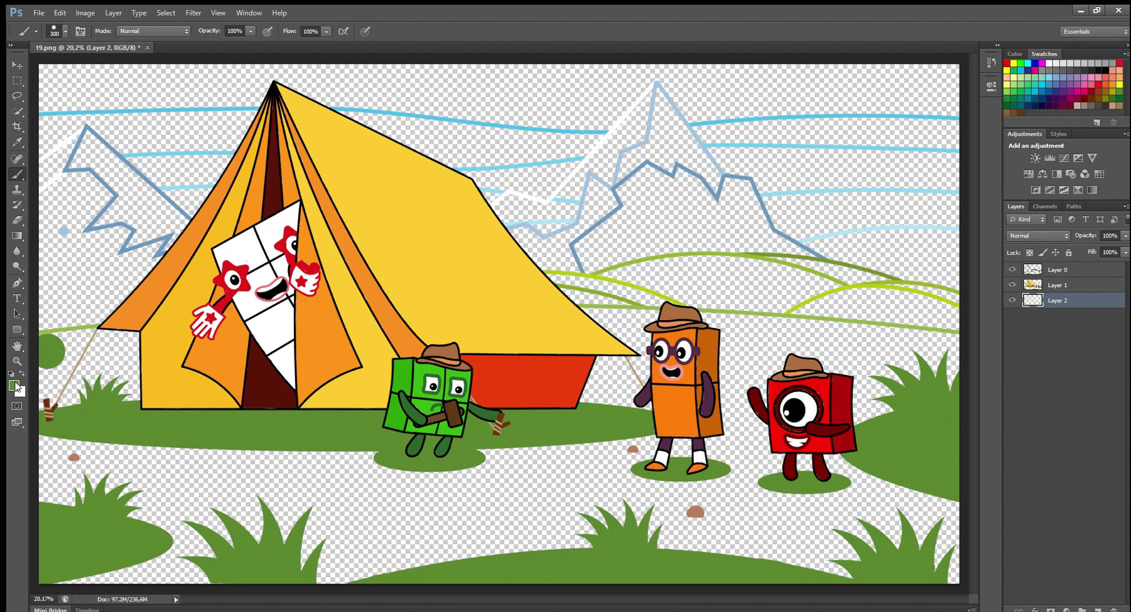
mouse_move(57, 352)
left_mouse_down()
mouse_move(154, 369)
mouse_move(104, 378)
left_mouse_up()
mouse_move(616, 340)
left_mouse_down()
mouse_move(943, 360)
mouse_move(653, 416)
mouse_move(860, 466)
mouse_move(955, 548)
mouse_move(767, 531)
mouse_move(706, 466)
mouse_move(259, 470)
mouse_move(117, 512)
mouse_move(195, 566)
mouse_move(360, 587)
mouse_move(707, 490)
mouse_move(312, 512)
mouse_move(365, 542)
left_mouse_up()
key("i")
key("b")
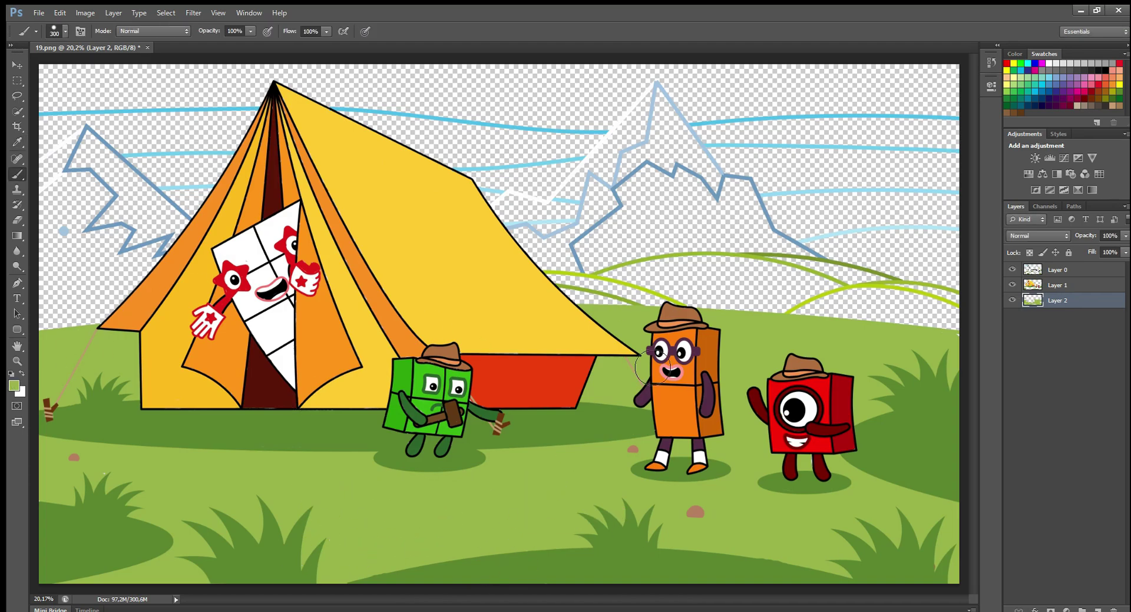
Fill the small hills just right of the tent with their outlines' lime and olive greens
mouse_move(627, 306)
left_mouse_down()
mouse_move(565, 294)
mouse_move(607, 391)
mouse_move(596, 298)
mouse_move(563, 291)
mouse_move(615, 304)
mouse_move(579, 282)
mouse_move(671, 304)
mouse_move(651, 302)
mouse_move(664, 268)
mouse_move(625, 272)
mouse_move(687, 265)
mouse_move(835, 286)
mouse_move(809, 292)
left_mouse_up()
left_click(623, 301, "alt")
left_click(592, 276, "alt")
Fill the large central hill and the slope behind it with their outlines' greens
left_click(731, 254, "alt")
key("bracketright")
key("bracketright")
key("bracketright")
key("bracketright")
key("bracketright")
key("bracketright")
key("bracketright")
mouse_move(817, 292)
left_mouse_down()
mouse_move(790, 307)
mouse_move(757, 309)
mouse_move(620, 279)
mouse_move(785, 275)
mouse_move(727, 285)
mouse_move(759, 291)
mouse_move(763, 258)
mouse_move(836, 265)
left_mouse_up()
key("bracketleft")
key("bracketleft")
key("bracketleft")
key("bracketleft")
Fill the front hill at the scene's right edge with bright lime green
left_click(826, 292, "alt")
mouse_move(796, 311)
left_mouse_down()
mouse_move(877, 289)
mouse_move(966, 321)
mouse_move(838, 314)
mouse_move(940, 321)
left_mouse_up()
key("bracketright")
key("bracketright")
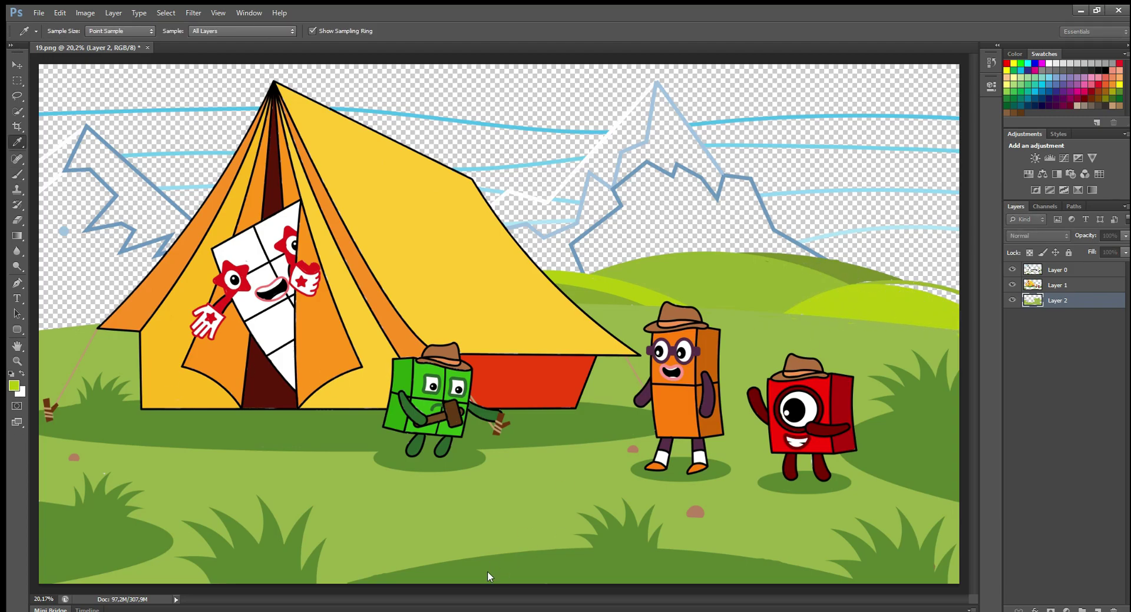
left_click(862, 275, "alt")
left_click(450, 496, "alt")
Fill the left mountain's snowy slope with white and its lower slopes with light blue
left_click(70, 140, "alt")
mouse_move(78, 138)
left_mouse_down()
mouse_move(66, 156)
mouse_move(108, 196)
mouse_move(40, 271)
left_mouse_up()
left_click(63, 231, "alt")
mouse_move(66, 183)
left_mouse_down()
mouse_move(71, 228)
mouse_move(50, 259)
mouse_move(85, 245)
mouse_move(110, 261)
mouse_move(98, 235)
mouse_move(122, 230)
mouse_move(138, 255)
mouse_move(163, 243)
mouse_move(140, 291)
mouse_move(97, 322)
mouse_move(42, 326)
mouse_move(79, 325)
mouse_move(52, 323)
mouse_move(114, 252)
mouse_move(125, 283)
mouse_move(96, 275)
mouse_move(131, 294)
mouse_move(145, 269)
left_mouse_up()
Fill the left mountain's shaded side and jagged shadow with the darker blue of its outline
key("bracketright")
key("bracketright")
left_click(148, 244, "alt")
mouse_move(71, 167)
left_mouse_down()
mouse_move(98, 147)
mouse_move(97, 225)
mouse_move(110, 218)
mouse_move(126, 245)
left_mouse_up()
mouse_move(99, 159)
left_mouse_down()
mouse_move(184, 233)
mouse_move(131, 209)
left_mouse_up()
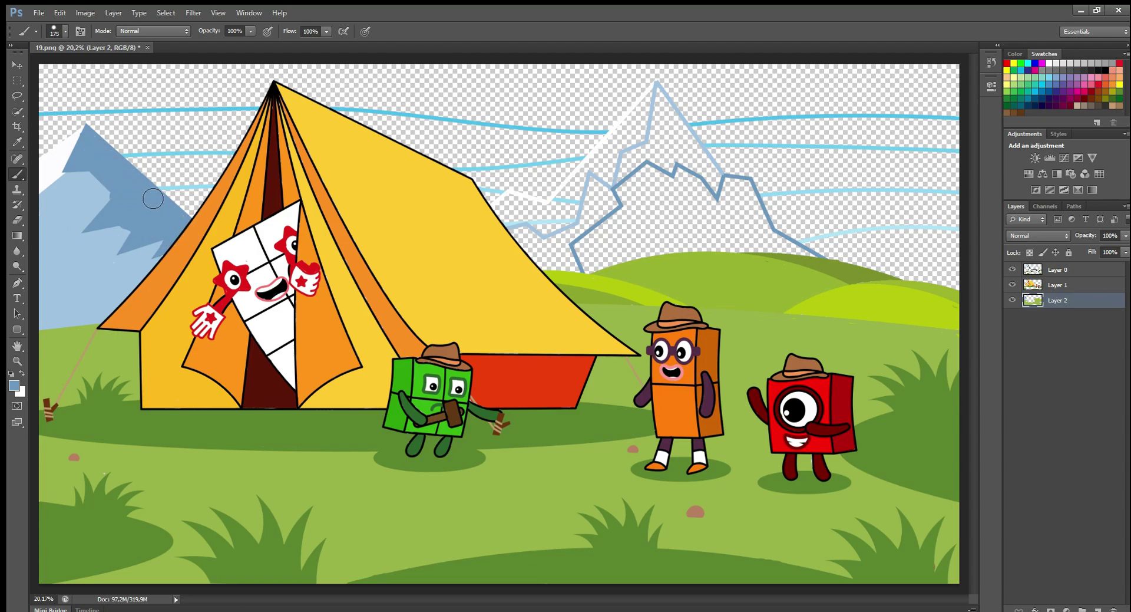
Fill the right mountain's snowy slope and adjoining ridge with white, continuing on Layer 0 over the blue cloud lines
left_click(556, 198, "alt")
key("bracketleft")
key("bracketleft")
key("bracketleft")
mouse_move(651, 99)
left_mouse_down()
mouse_move(641, 138)
mouse_move(597, 170)
mouse_move(644, 108)
mouse_move(571, 193)
mouse_move(580, 189)
mouse_move(526, 218)
left_mouse_up()
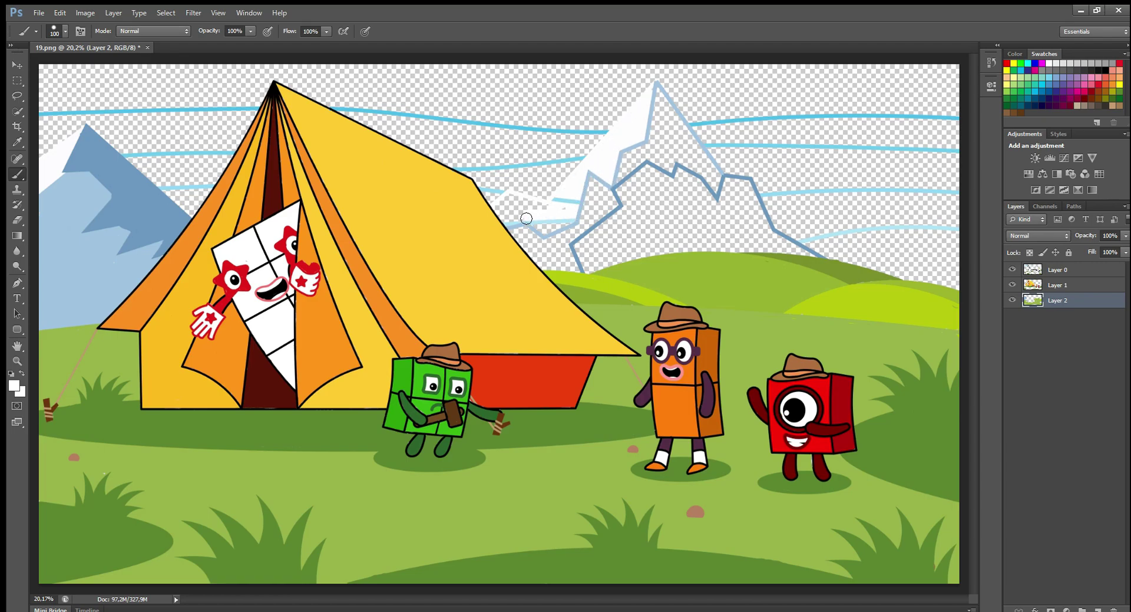
left_click(580, 221, "ctrl")
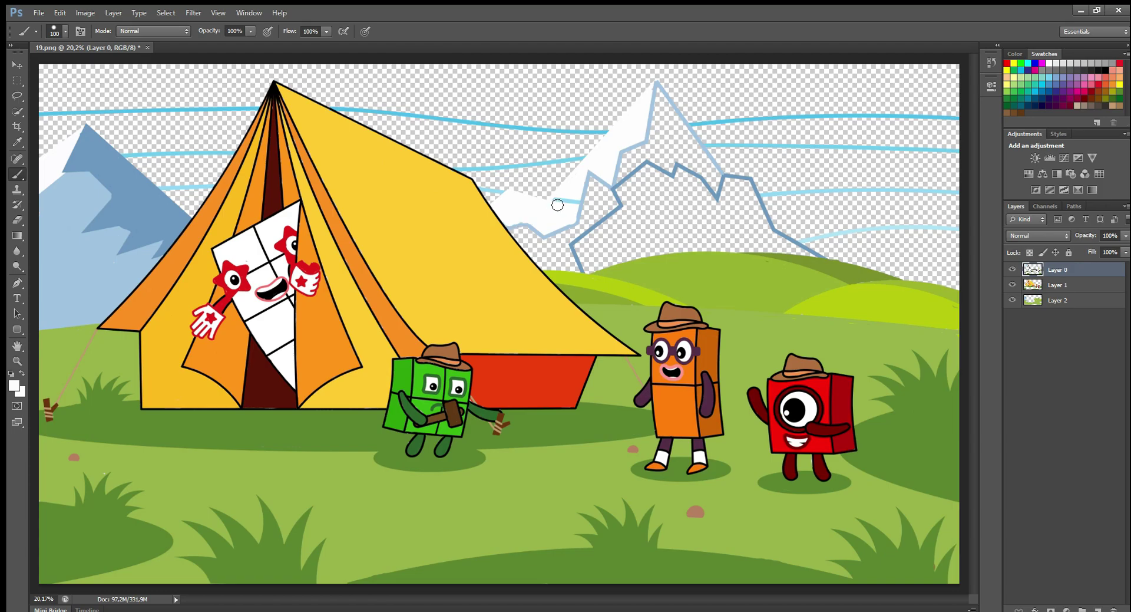
On Layer 2, fill the right mountain's shaded peak and lower slope with light blue and its large jagged shadow with darker blue
left_click(567, 273, "ctrl")
left_click(580, 212, "alt")
mouse_move(656, 85)
left_mouse_down()
mouse_move(717, 189)
mouse_move(675, 160)
mouse_move(642, 158)
mouse_move(620, 182)
mouse_move(666, 117)
mouse_move(685, 149)
mouse_move(660, 141)
left_mouse_up()
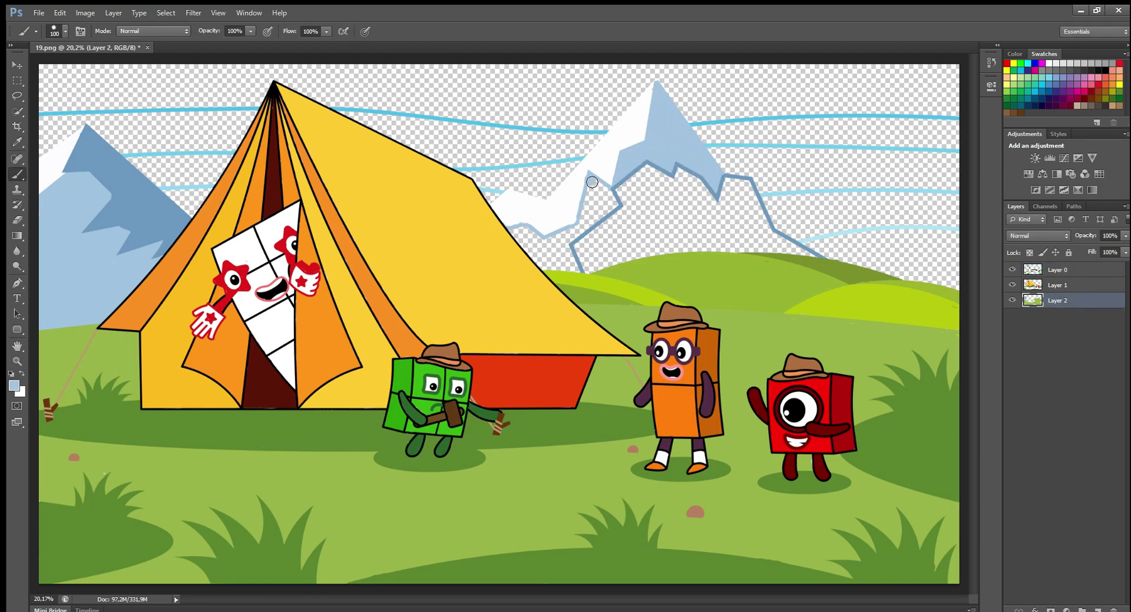
mouse_move(592, 183)
left_mouse_down()
mouse_move(616, 205)
mouse_move(580, 232)
mouse_move(591, 188)
mouse_move(586, 224)
mouse_move(550, 245)
mouse_move(568, 247)
mouse_move(575, 271)
mouse_move(568, 260)
mouse_move(578, 269)
mouse_move(531, 258)
mouse_move(589, 270)
mouse_move(580, 249)
mouse_move(628, 210)
mouse_move(622, 192)
mouse_move(647, 171)
mouse_move(683, 174)
mouse_move(724, 207)
mouse_move(742, 184)
mouse_move(785, 243)
mouse_move(772, 236)
mouse_move(815, 254)
mouse_move(682, 249)
mouse_move(607, 266)
mouse_move(597, 257)
mouse_move(667, 192)
mouse_move(743, 198)
mouse_move(767, 243)
mouse_move(605, 255)
mouse_move(699, 209)
mouse_move(684, 232)
mouse_move(740, 240)
left_mouse_up()
Fill the lowest sky band above the hills at the scene's right edge with the pale blue of its outline
key("bracketright")
key("bracketright")
key("bracketright")
key("i")
key("b")
left_click(854, 234, "alt")
key("bracketright")
key("bracketright")
key("bracketright")
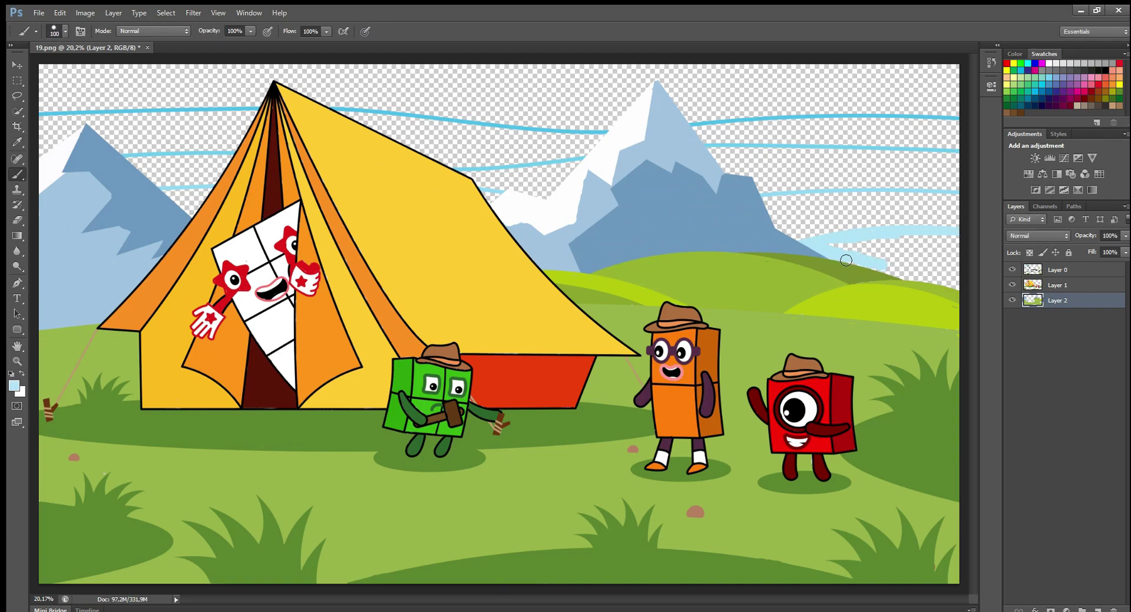
mouse_move(957, 247)
left_mouse_down()
mouse_move(899, 266)
mouse_move(951, 264)
left_mouse_up()
On two new layers beneath, fill the next two sky bands with the light blues of their respective outlines
left_click(1098, 609)
mouse_move(783, 222)
left_mouse_down()
mouse_move(890, 205)
mouse_move(905, 229)
mouse_move(766, 236)
left_mouse_up()
left_click_drag(209, 200, 165, 209)
left_click(1097, 609)
mouse_move(950, 162)
left_mouse_down()
mouse_move(748, 159)
mouse_move(770, 192)
mouse_move(850, 164)
mouse_move(462, 182)
mouse_move(359, 239)
mouse_move(236, 168)
mouse_move(174, 179)
left_mouse_up()
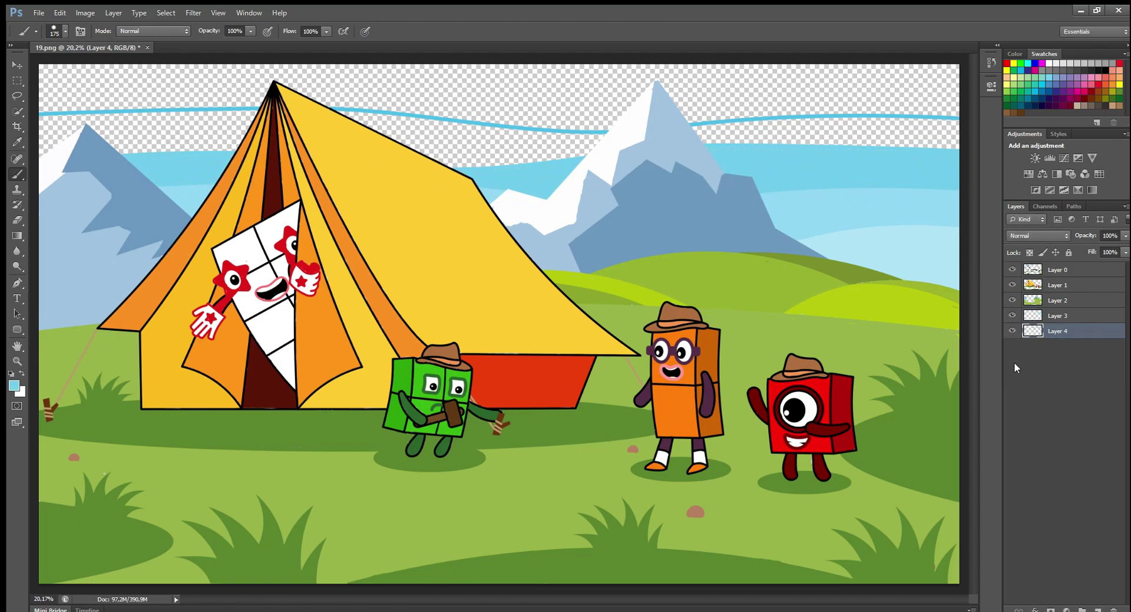
On a new bottom layer, fill the upper sky up to the canvas edge with the uppermost cloud line's brighter blue
left_click(1097, 609)
mouse_move(45, 126)
left_mouse_down()
mouse_move(200, 147)
mouse_move(354, 116)
mouse_move(580, 151)
mouse_move(451, 146)
left_mouse_up()
mouse_move(706, 146)
left_mouse_down()
mouse_move(789, 136)
mouse_move(799, 148)
left_mouse_up()
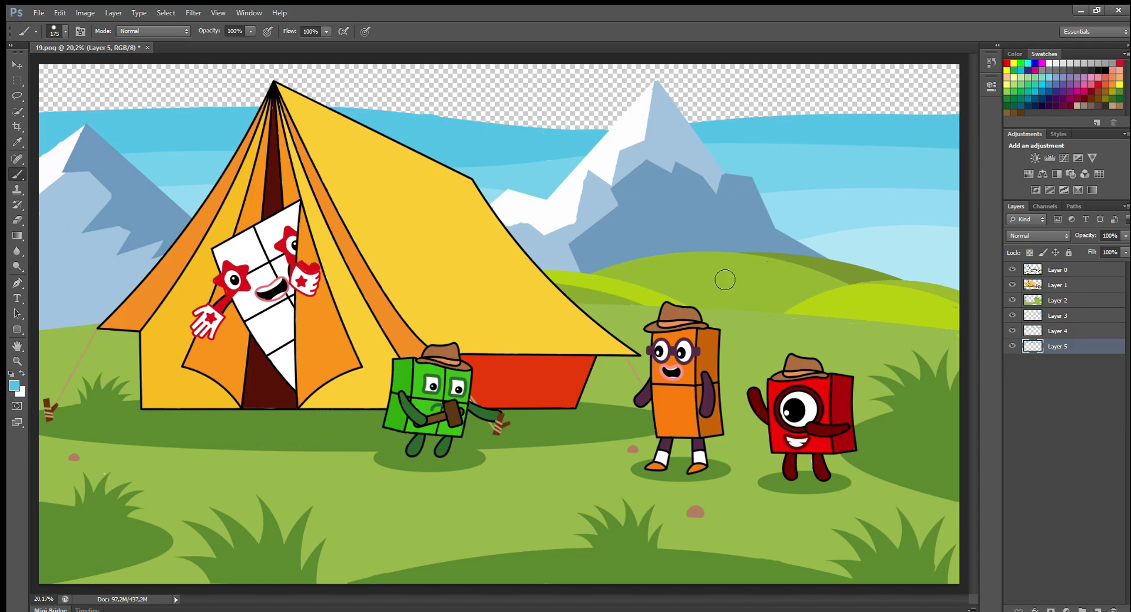
key("bracketright")
key("bracketright")
key("bracketright")
key("bracketright")
key("bracketright")
mouse_move(112, 108)
left_mouse_down()
mouse_move(659, 104)
mouse_move(859, 122)
mouse_move(707, 83)
left_mouse_up()
Paint soft-edged pale blue clouds in the sky between the left mountain and the tent's peak
key("i")
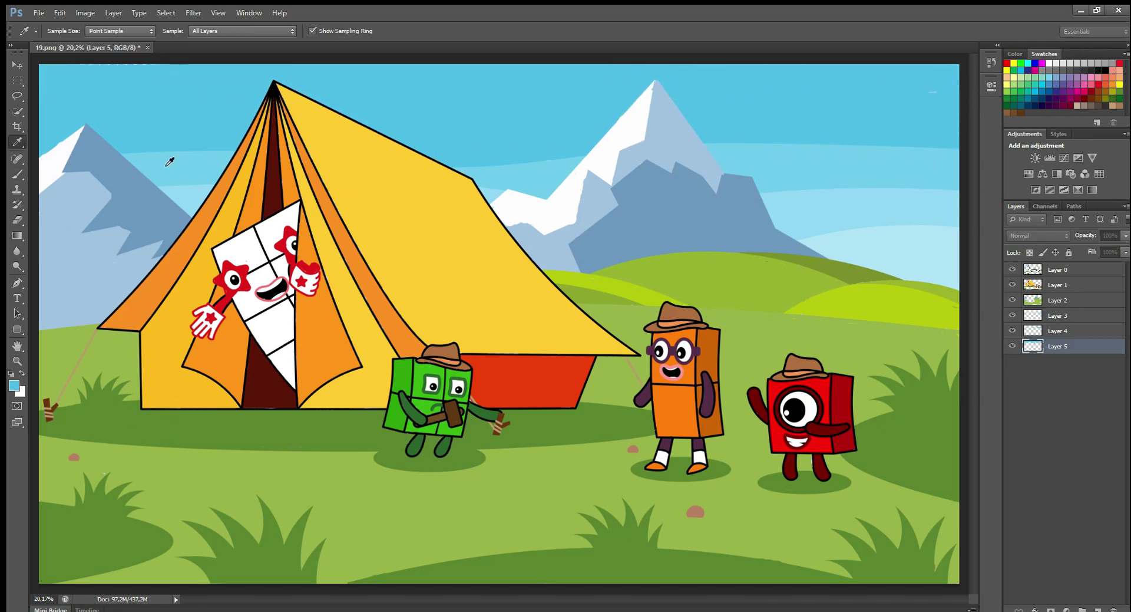
left_click(272, 563)
key("Return")
left_click_drag(85, 80, 141, 78)
key("ctrl+z")
left_click(66, 32)
left_click_drag(210, 140, 238, 138)
left_click_drag(57, 148, 72, 133)
left_click_drag(88, 79, 167, 78)
Add matching soft pale blue clouds at the sky's right edge and above the tent's sloping roof, continuing on Layer 0
mouse_move(946, 74)
left_mouse_down()
mouse_move(943, 114)
mouse_move(892, 126)
mouse_move(856, 112)
left_mouse_up()
left_click(1091, 275)
mouse_move(514, 71)
left_mouse_down()
mouse_move(570, 70)
mouse_move(482, 76)
left_mouse_up()
left_click_drag(548, 88, 607, 76)
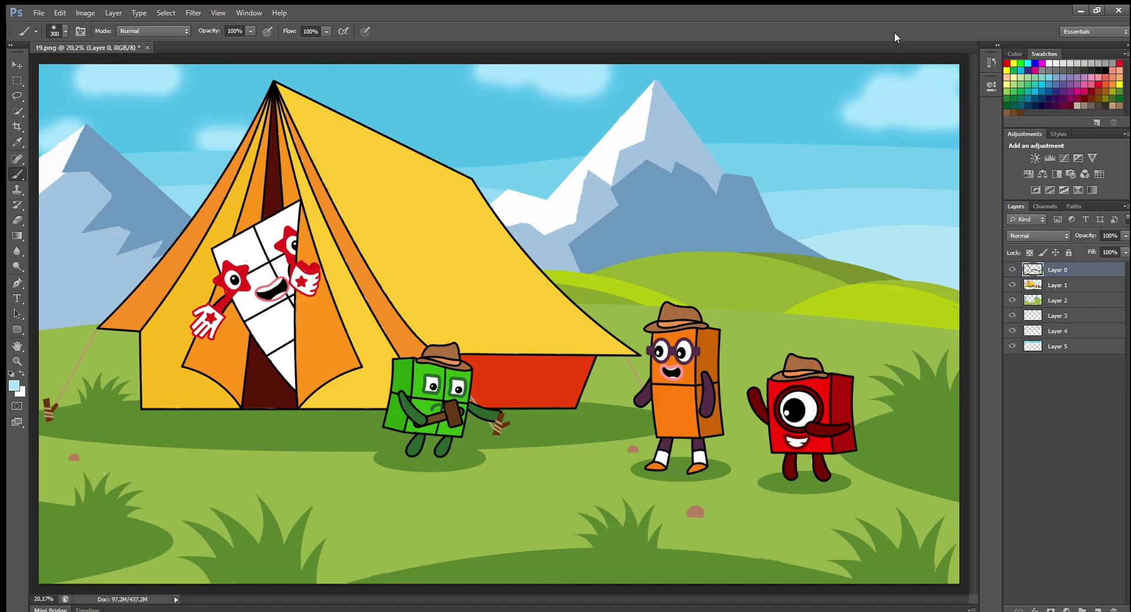